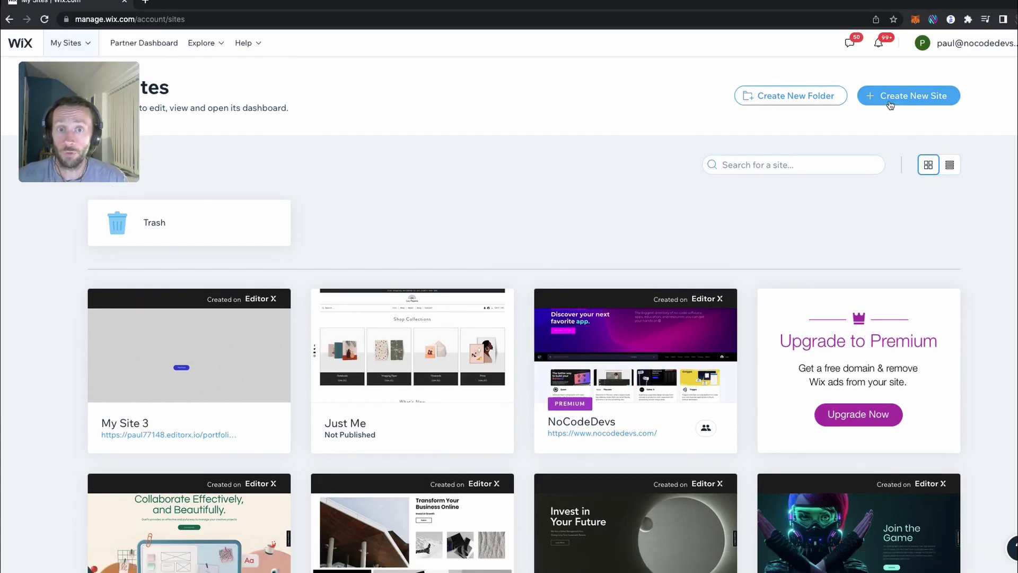
Step: Start a new Wix site with Forms included
{"action": "left_click", "coordinate": [902, 119]}
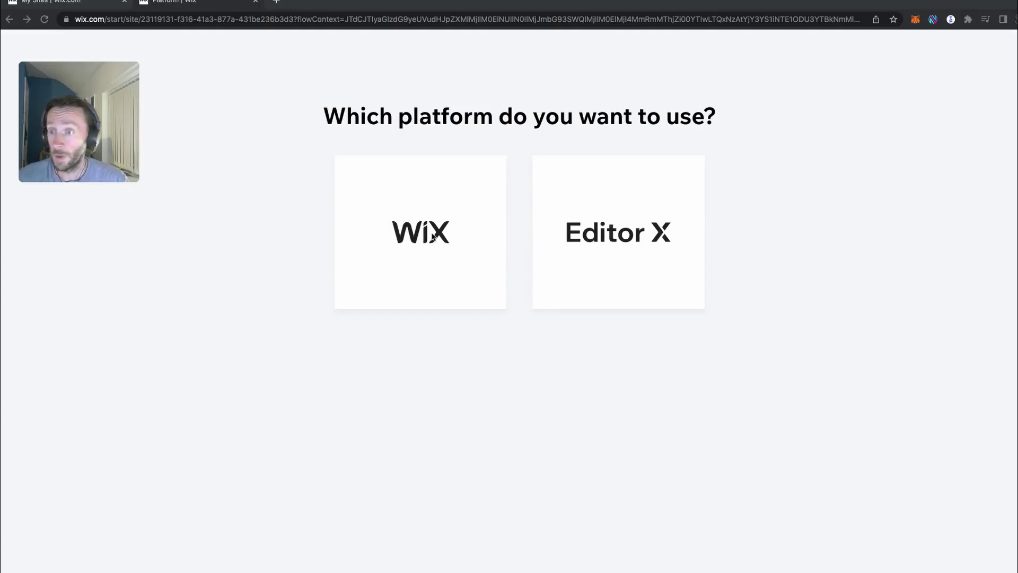
{"action": "left_click", "coordinate": [432, 235]}
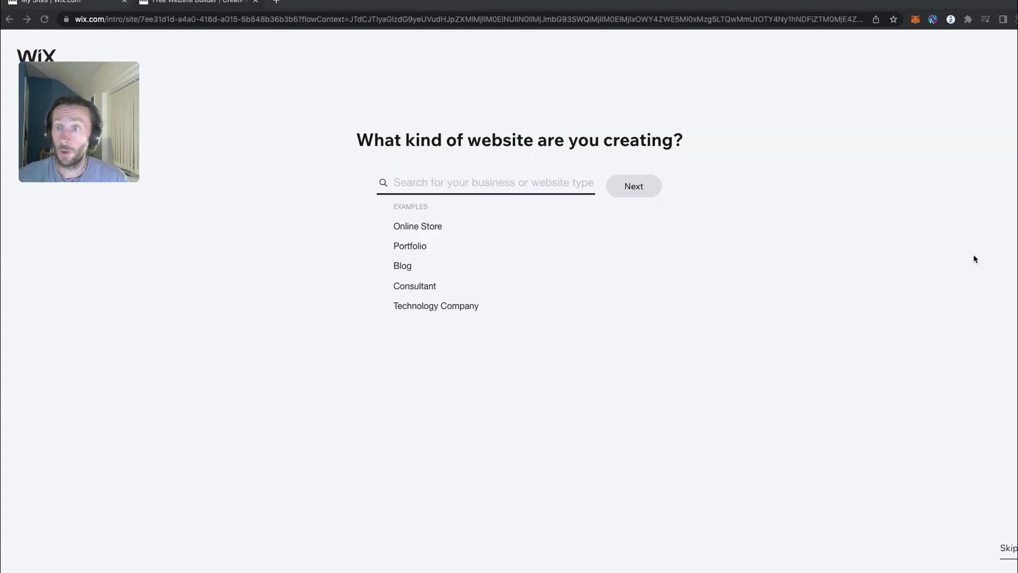
{"action": "left_click", "coordinate": [613, 188]}
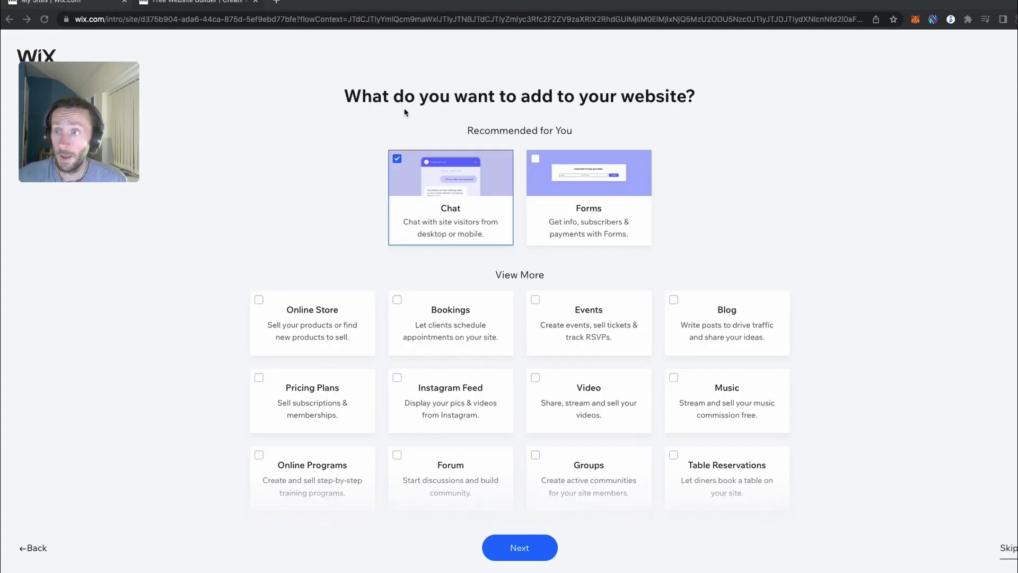
{"action": "left_click", "coordinate": [587, 189]}
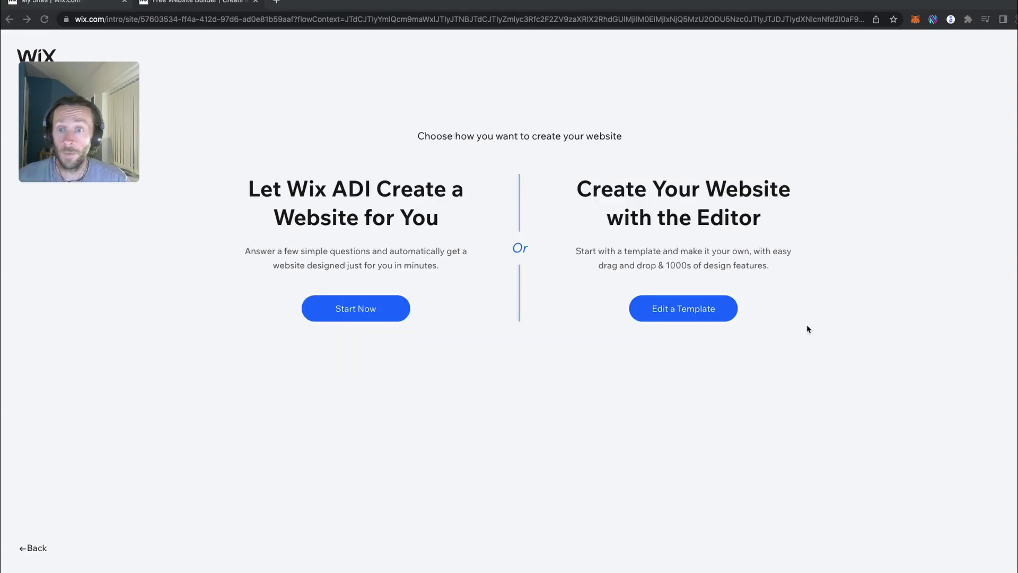
Step: Build it from a template, choosing the UX Designer template for editing
{"action": "left_click", "coordinate": [705, 313]}
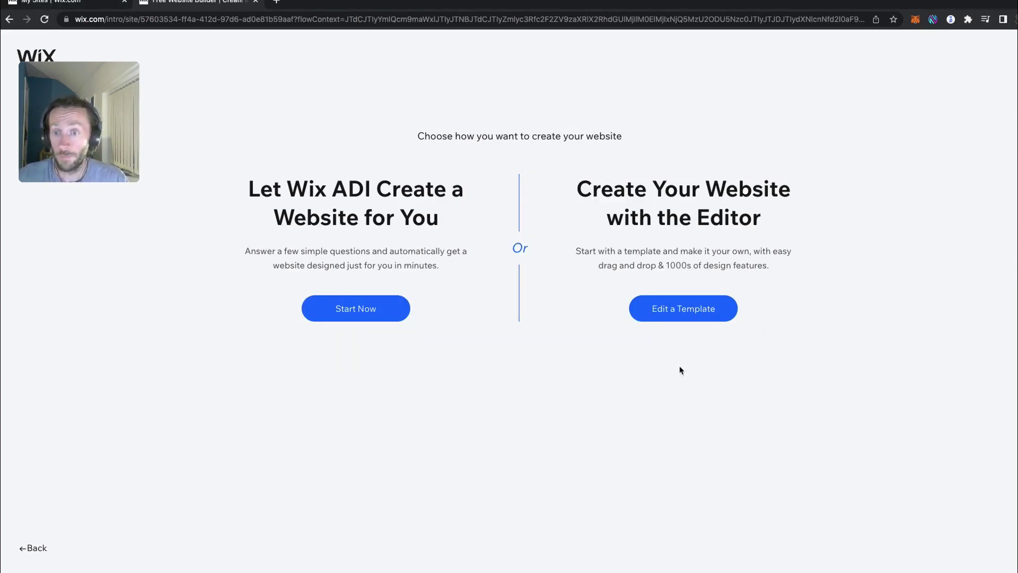
{"action": "mouse_move", "coordinate": [578, 235]}
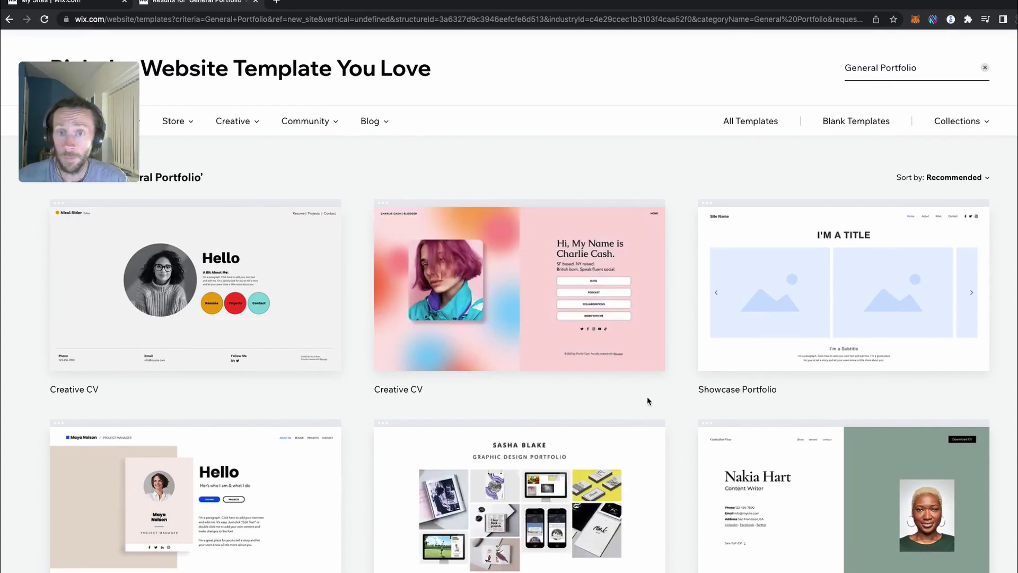
{"action": "scroll", "coordinate": [647, 403], "scroll_direction": "down", "scroll_amount": 2}
{"action": "scroll", "coordinate": [647, 399], "scroll_direction": "down", "scroll_amount": 4}
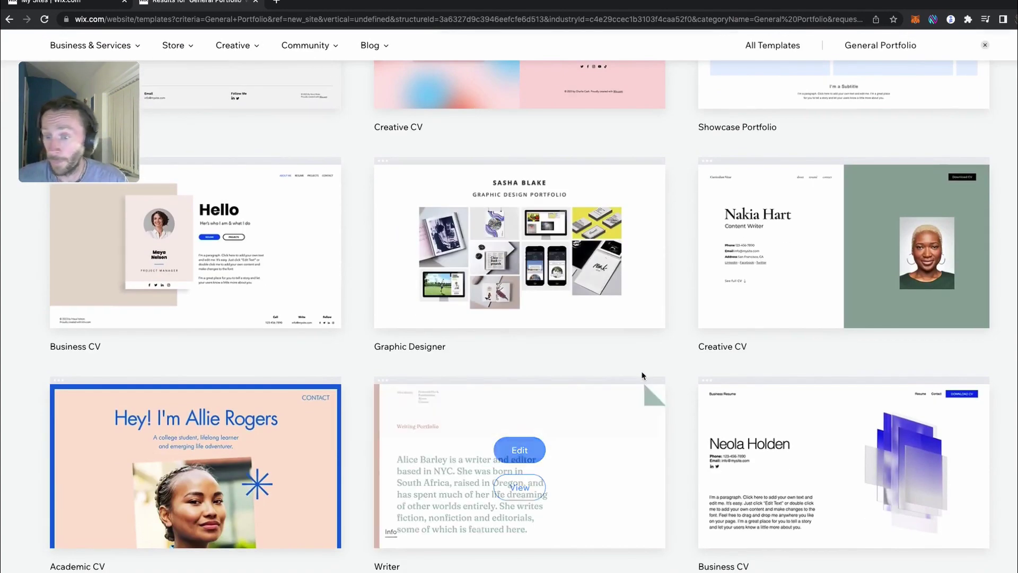
{"action": "scroll", "coordinate": [672, 446], "scroll_direction": "down", "scroll_amount": 4}
{"action": "scroll", "coordinate": [673, 446], "scroll_direction": "down", "scroll_amount": 2}
{"action": "mouse_move", "coordinate": [538, 323]}
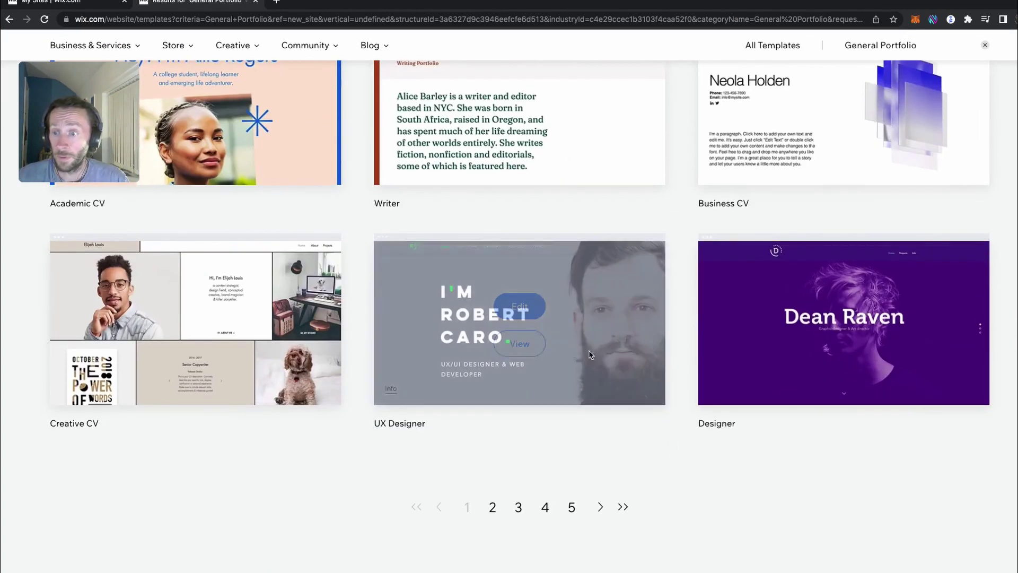
{"action": "left_click", "coordinate": [518, 304]}
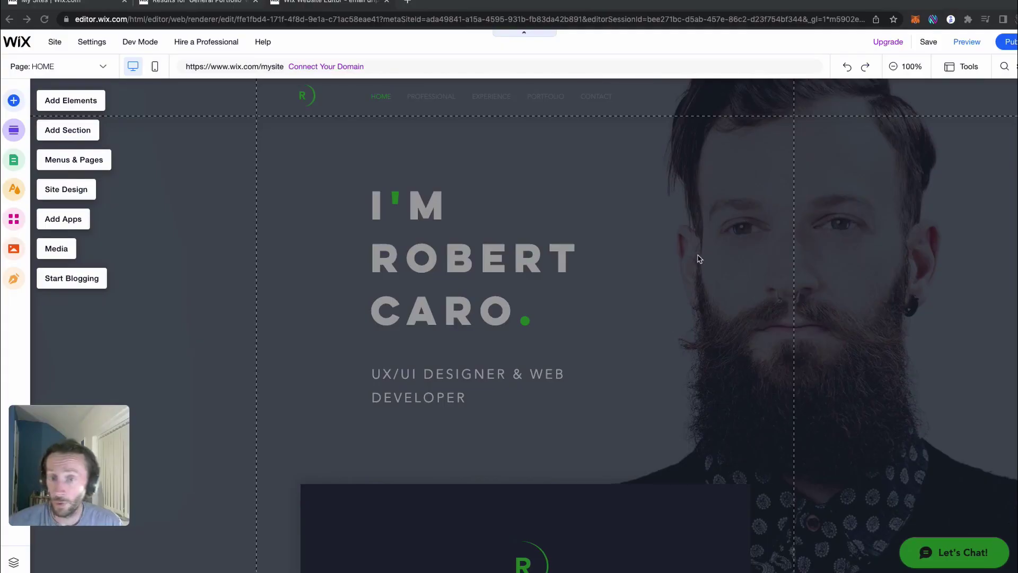
Step: Drag the Volunteer with Us application form onto the home page and widen its frame
{"action": "left_click", "coordinate": [69, 101]}
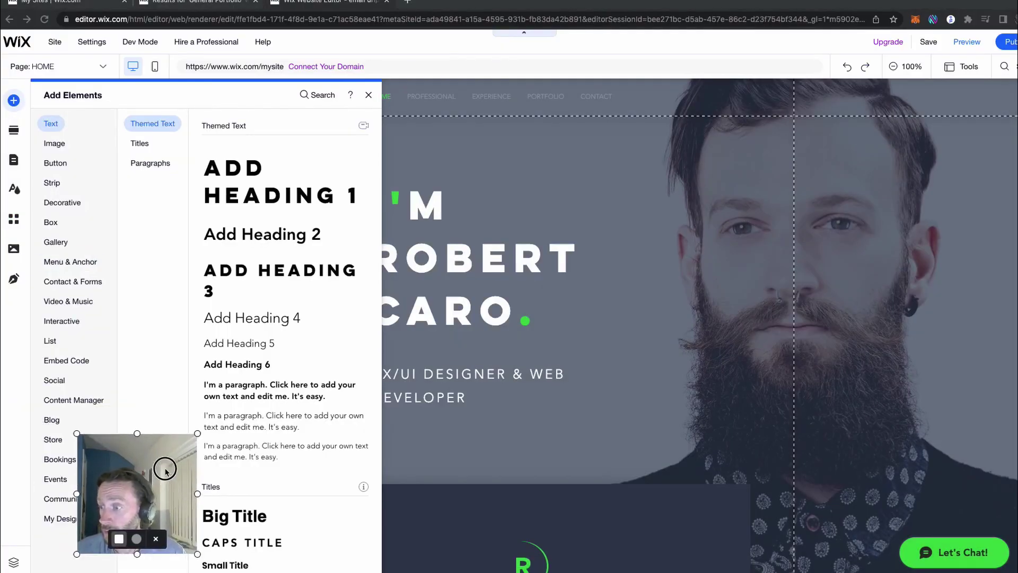
{"action": "left_click", "coordinate": [73, 281]}
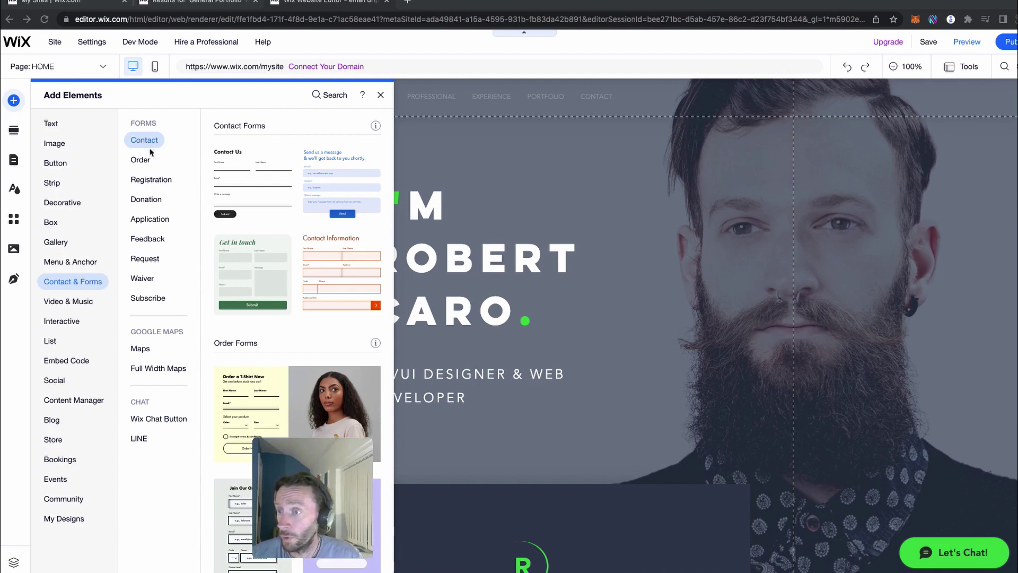
{"action": "left_click", "coordinate": [161, 220]}
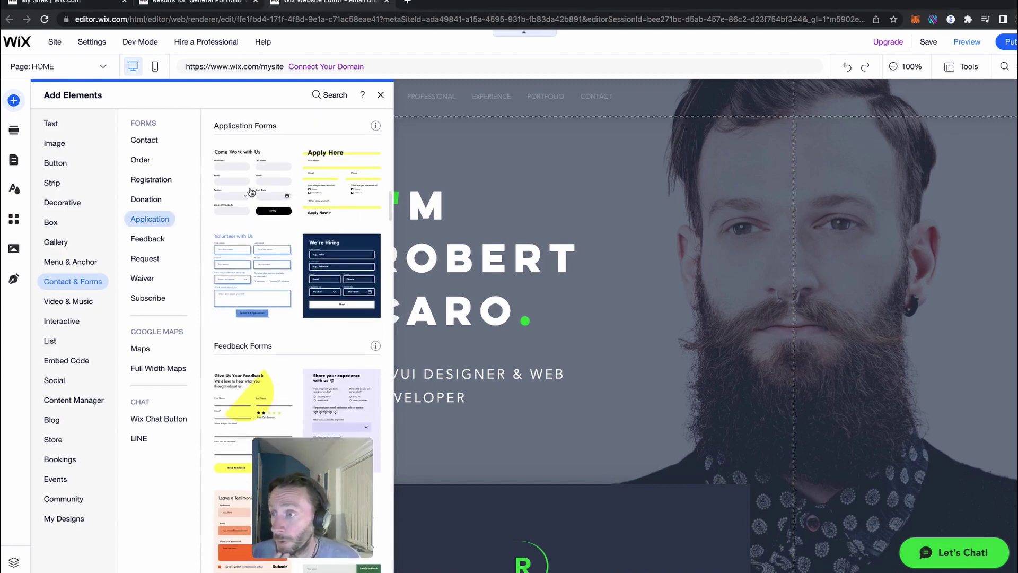
{"action": "left_click_drag", "start_coordinate": [266, 277], "coordinate": [595, 306]}
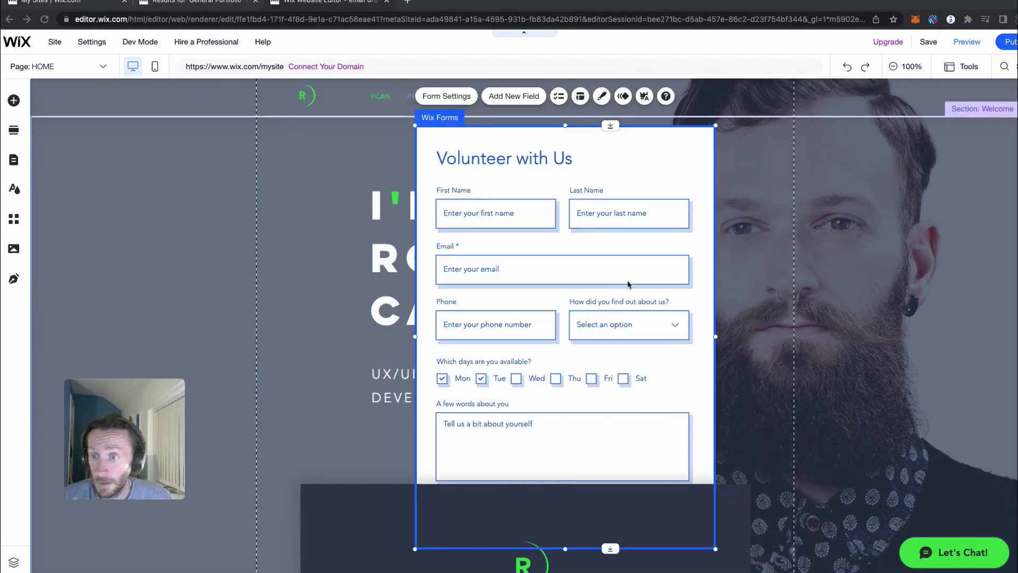
{"action": "left_click_drag", "start_coordinate": [714, 552], "coordinate": [767, 336]}
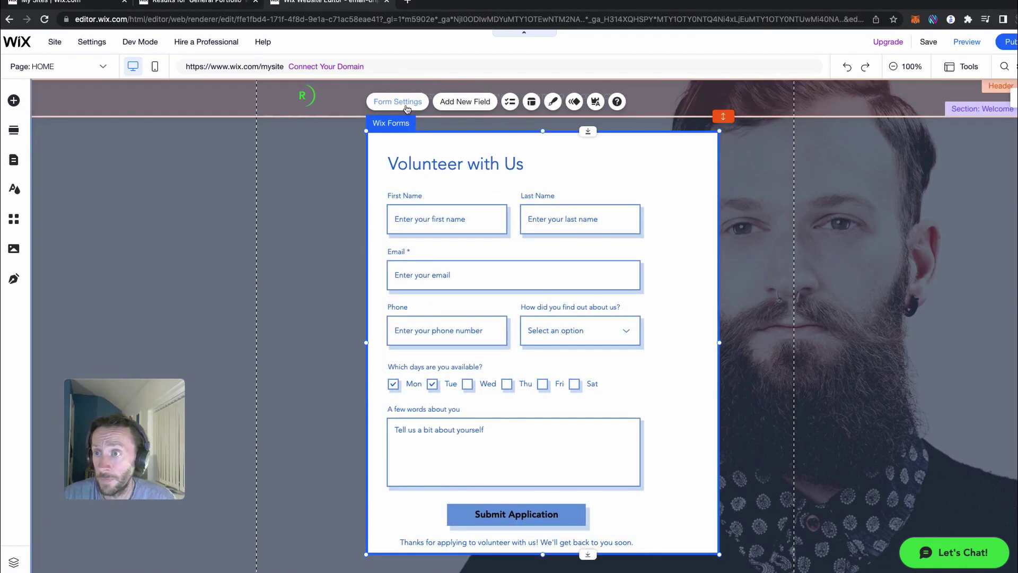
{"action": "left_click", "coordinate": [407, 105]}
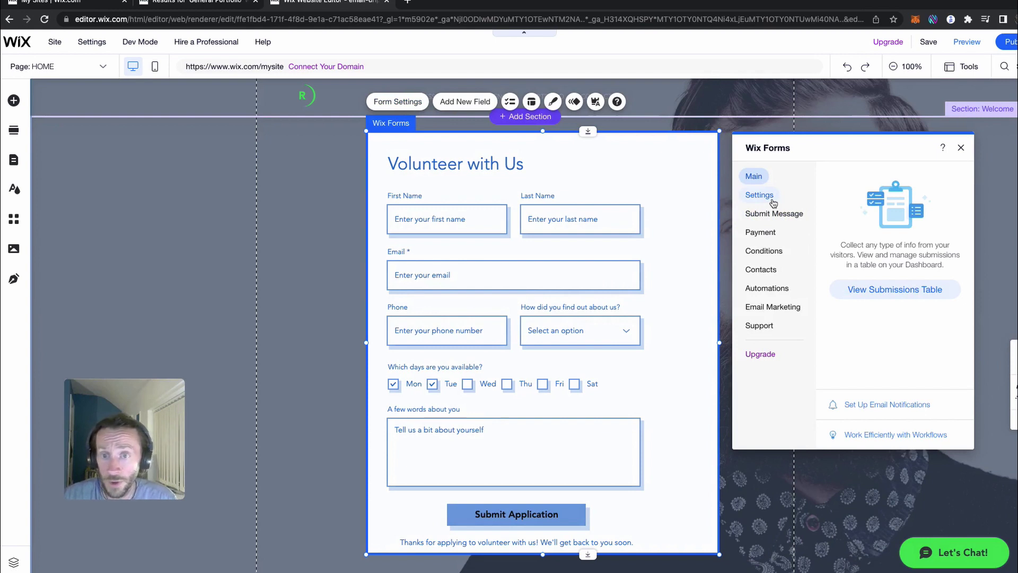
{"action": "left_click", "coordinate": [772, 200]}
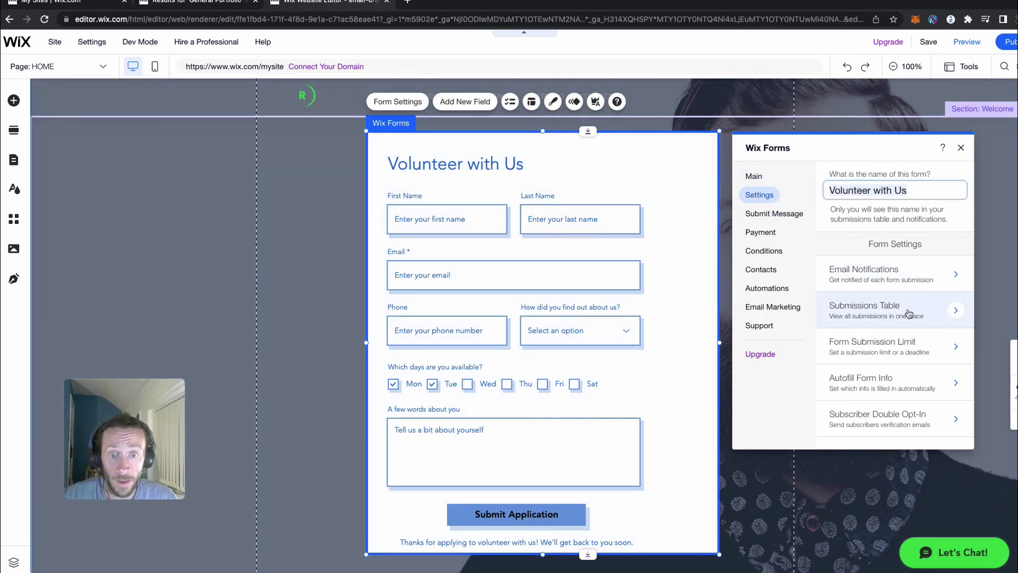
{"action": "left_click", "coordinate": [906, 314]}
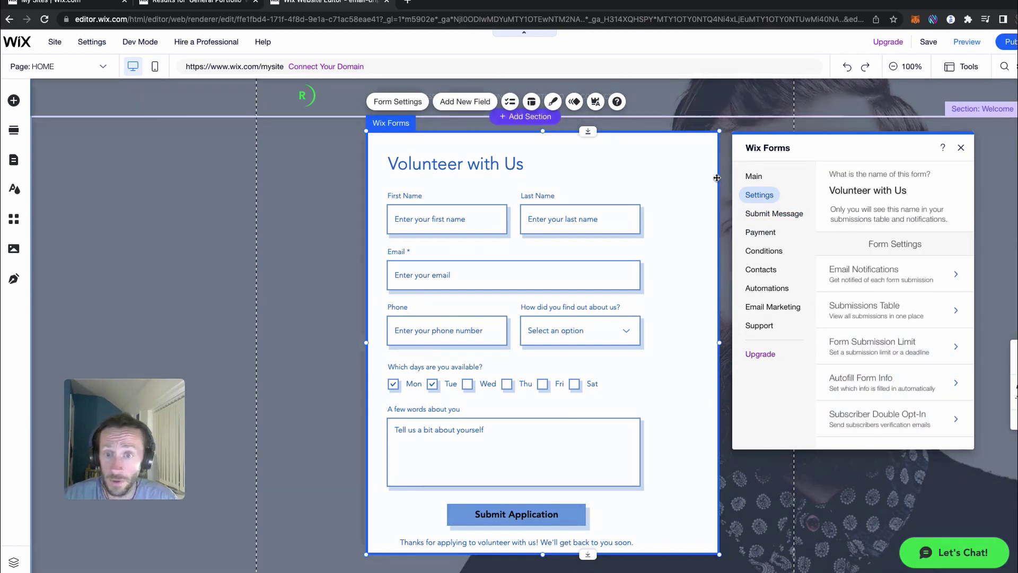
{"action": "left_click", "coordinate": [767, 214]}
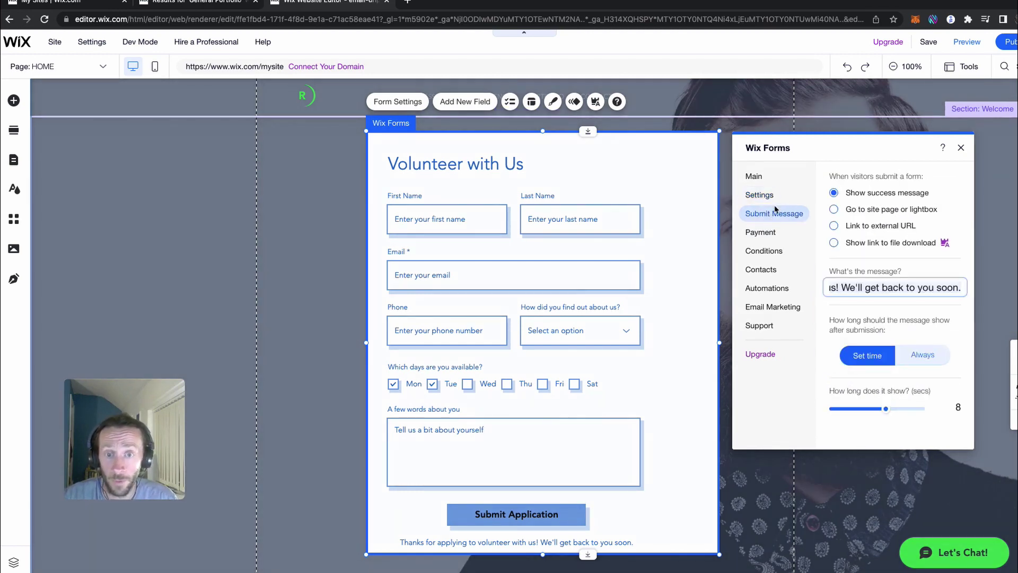
{"action": "left_click", "coordinate": [776, 250]}
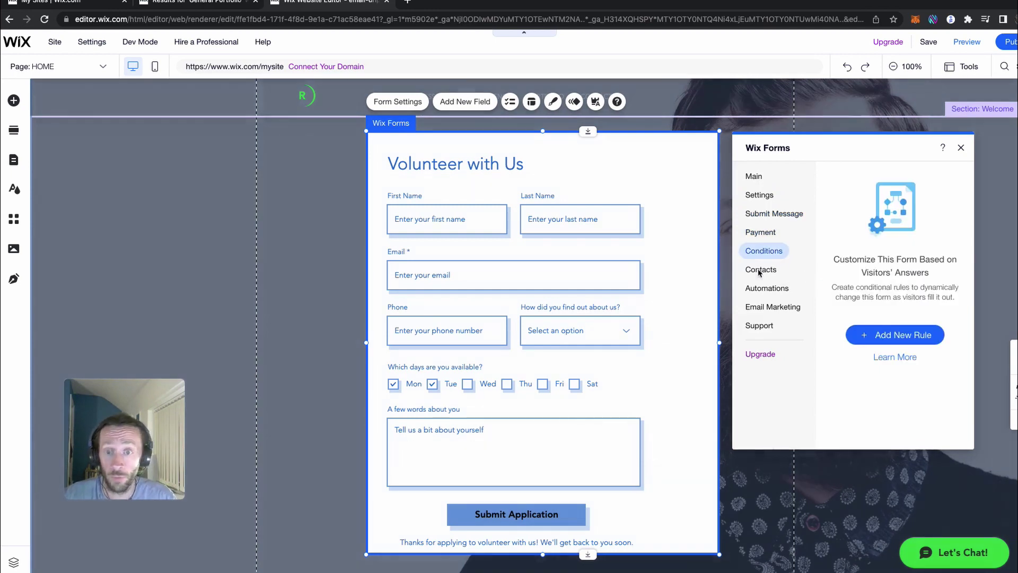
{"action": "left_click", "coordinate": [758, 269]}
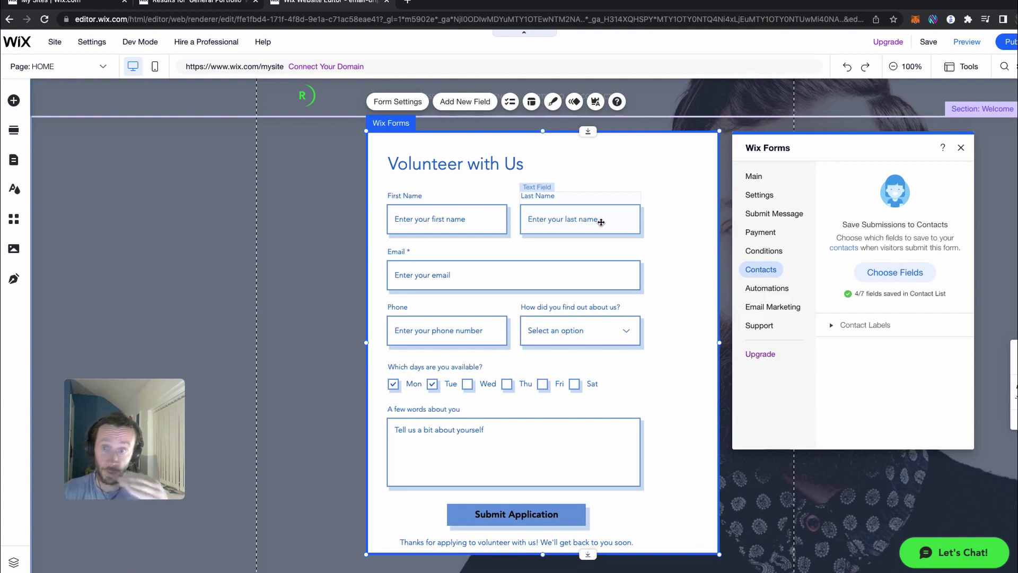
{"action": "left_click", "coordinate": [961, 147]}
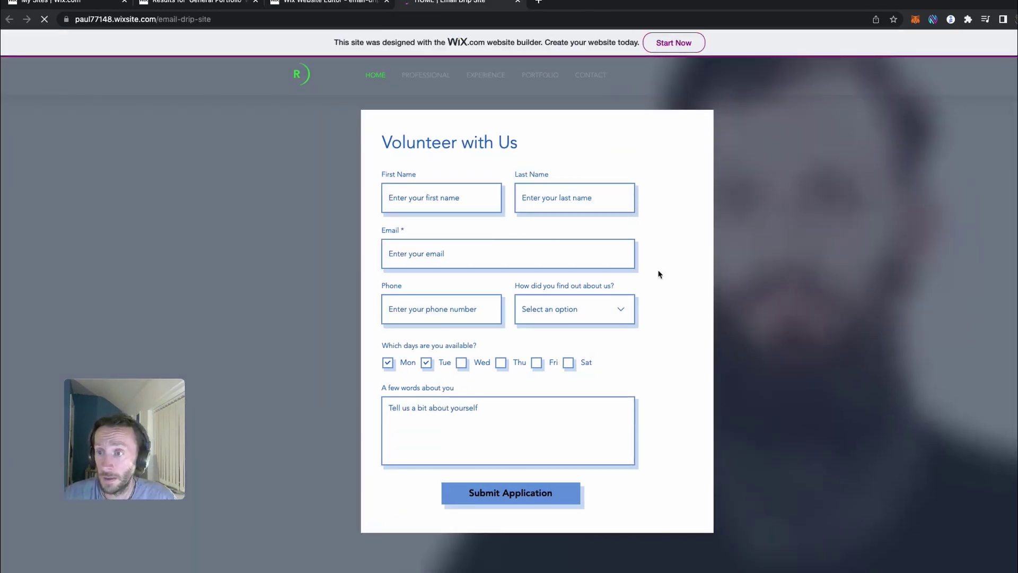
Step: Submit a test application with first and last name on the live form, then return to the editor
{"action": "left_click", "coordinate": [440, 198]}
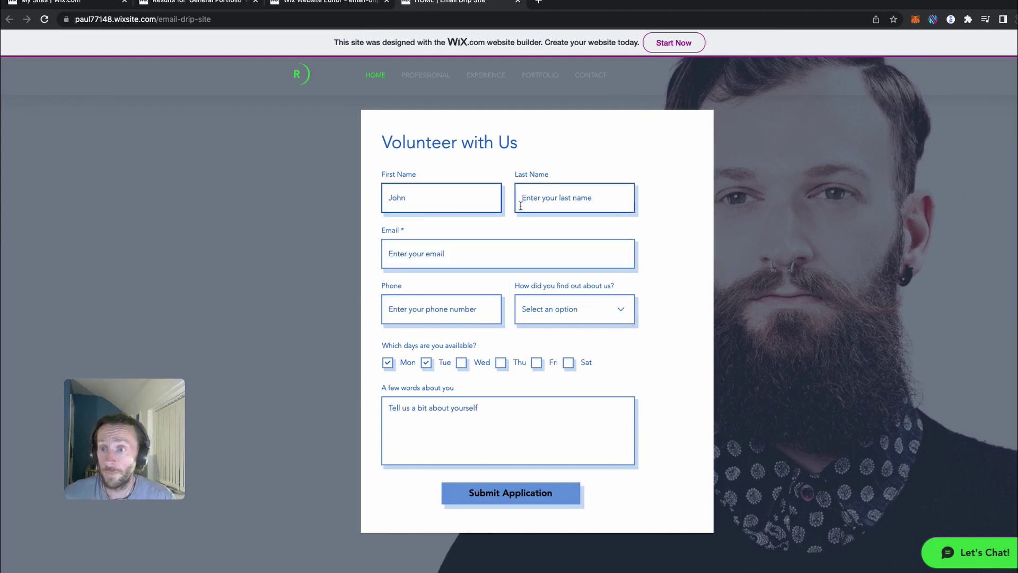
{"action": "left_click", "coordinate": [549, 189]}
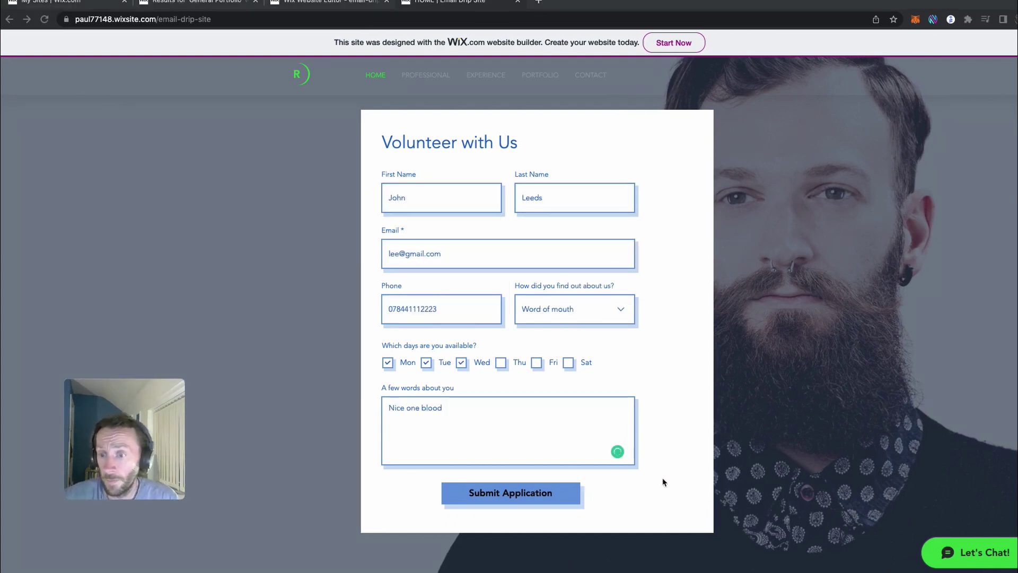
{"action": "left_click", "coordinate": [526, 496]}
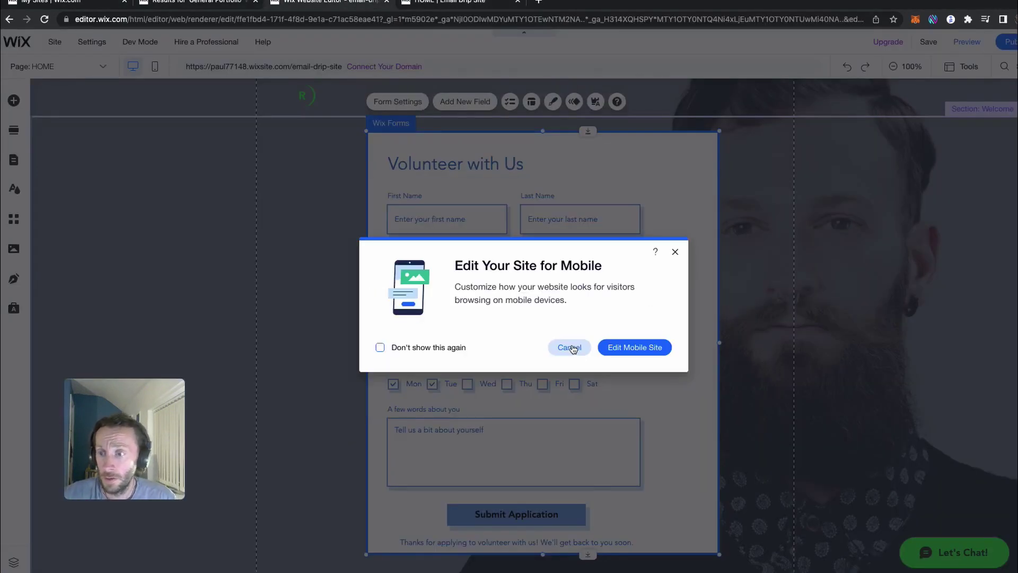
{"action": "left_click", "coordinate": [569, 348]}
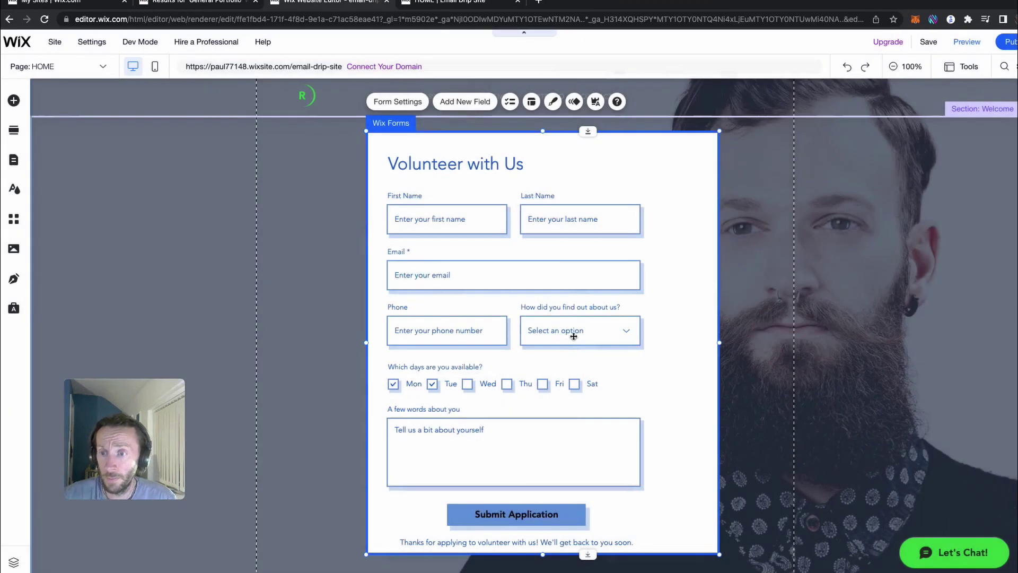
Step: Go from the form's Automations settings to the dashboard's automations page
{"action": "left_click", "coordinate": [408, 102]}
{"action": "left_click", "coordinate": [775, 288]}
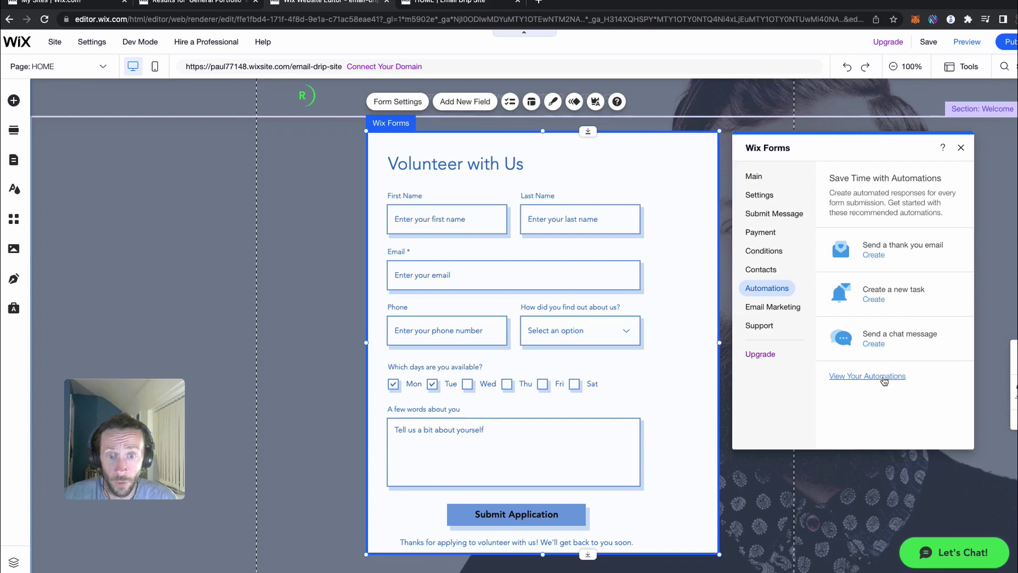
{"action": "left_click", "coordinate": [884, 379]}
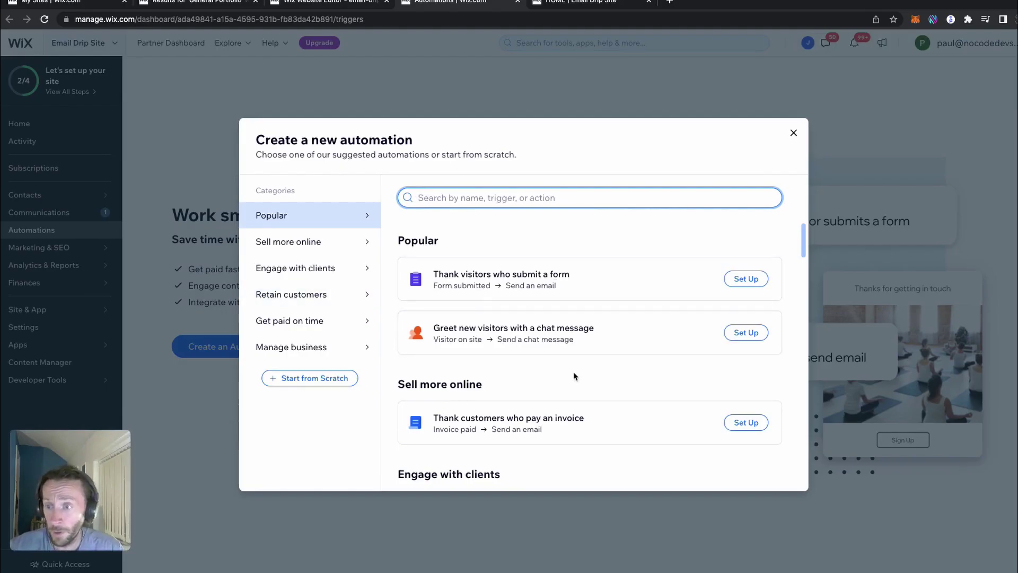
Step: Browse the suggested automation categories, then start a custom automation from scratch
{"action": "scroll", "coordinate": [570, 375], "scroll_direction": "down", "scroll_amount": 6}
{"action": "scroll", "coordinate": [570, 375], "scroll_direction": "up", "scroll_amount": 3}
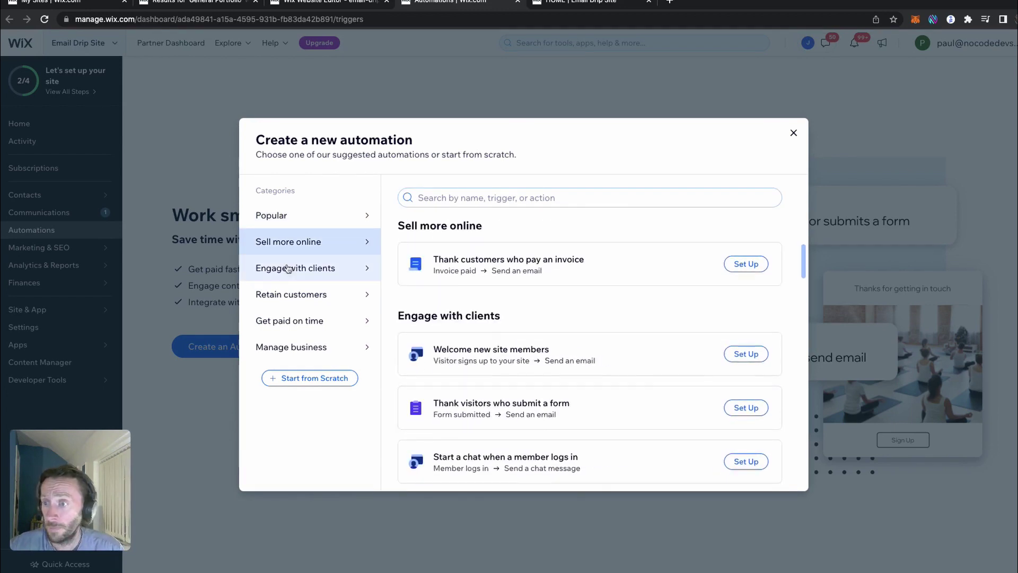
{"action": "left_click", "coordinate": [287, 268]}
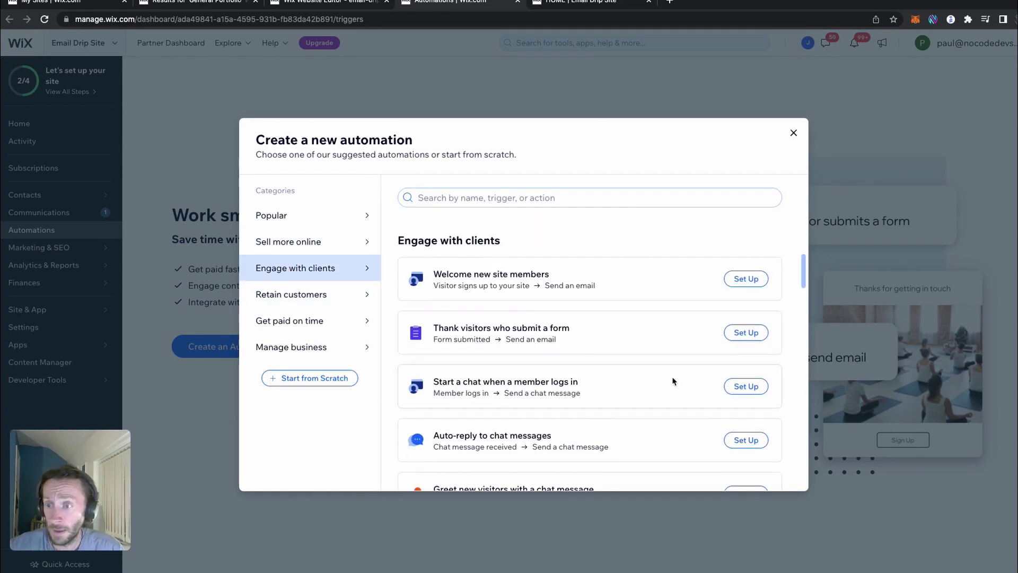
{"action": "scroll", "coordinate": [642, 363], "scroll_direction": "down", "scroll_amount": 2}
{"action": "left_click", "coordinate": [352, 320]}
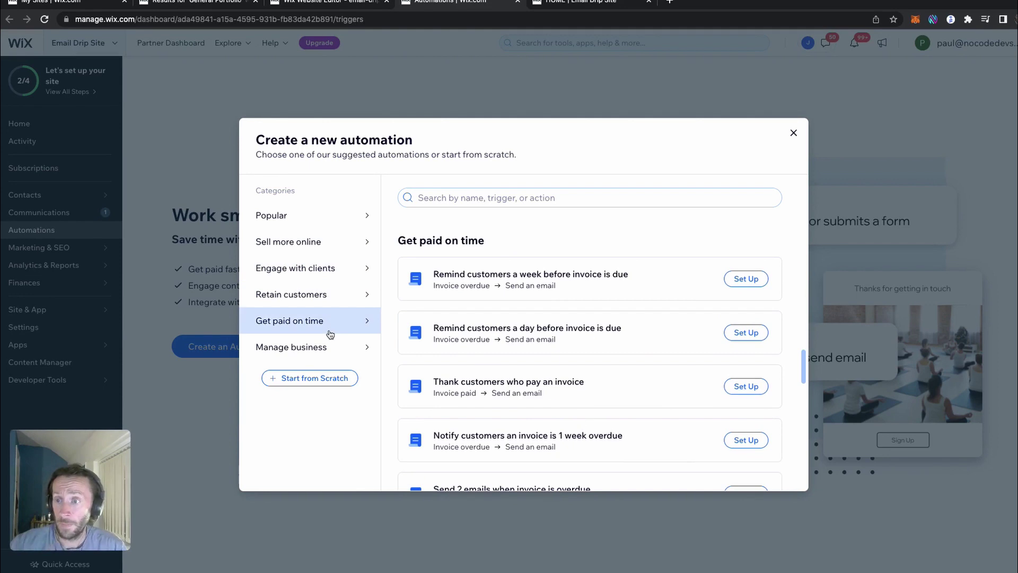
{"action": "left_click", "coordinate": [329, 347]}
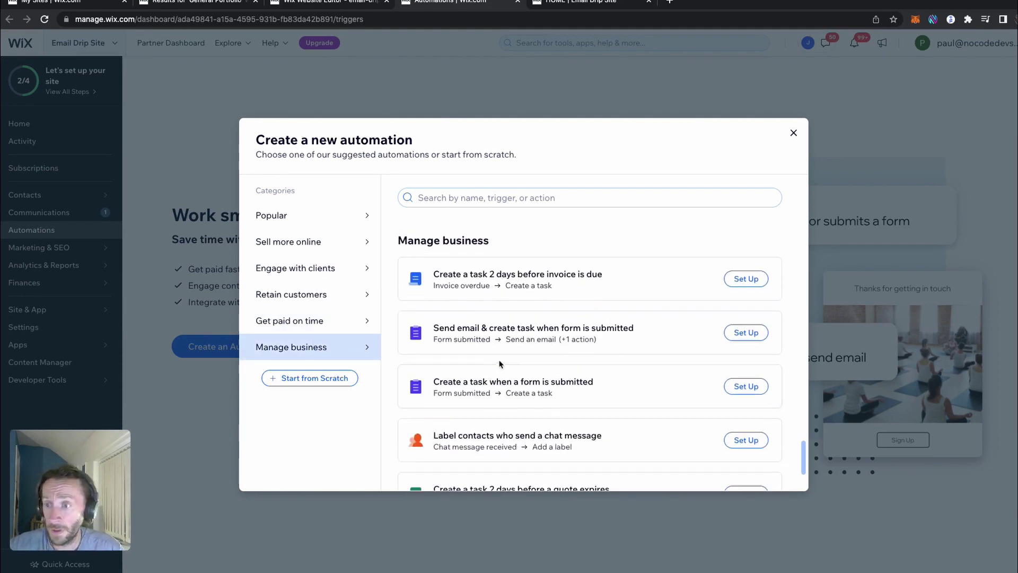
{"action": "scroll", "coordinate": [499, 365], "scroll_direction": "down", "scroll_amount": 2}
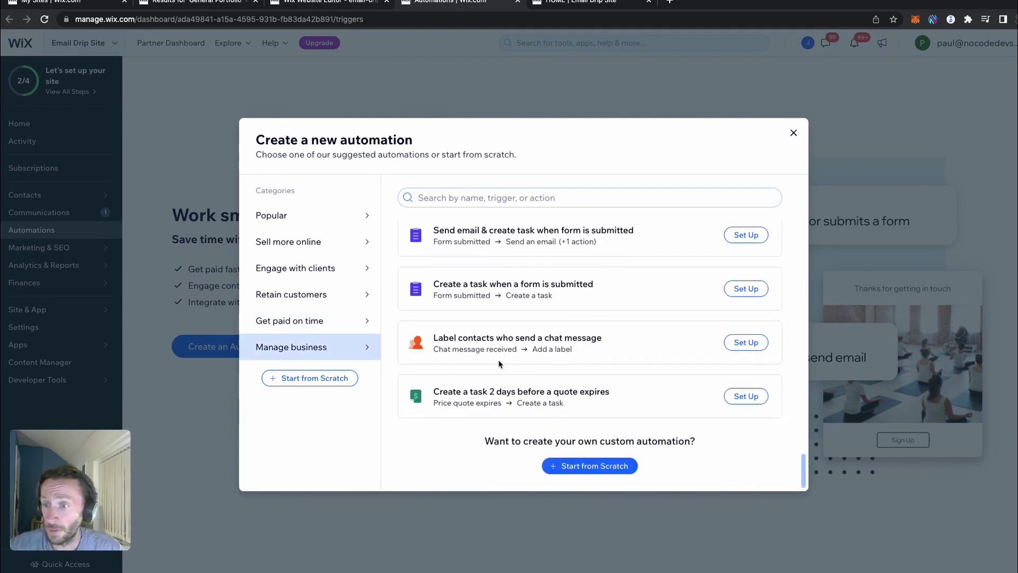
{"action": "left_click", "coordinate": [318, 379]}
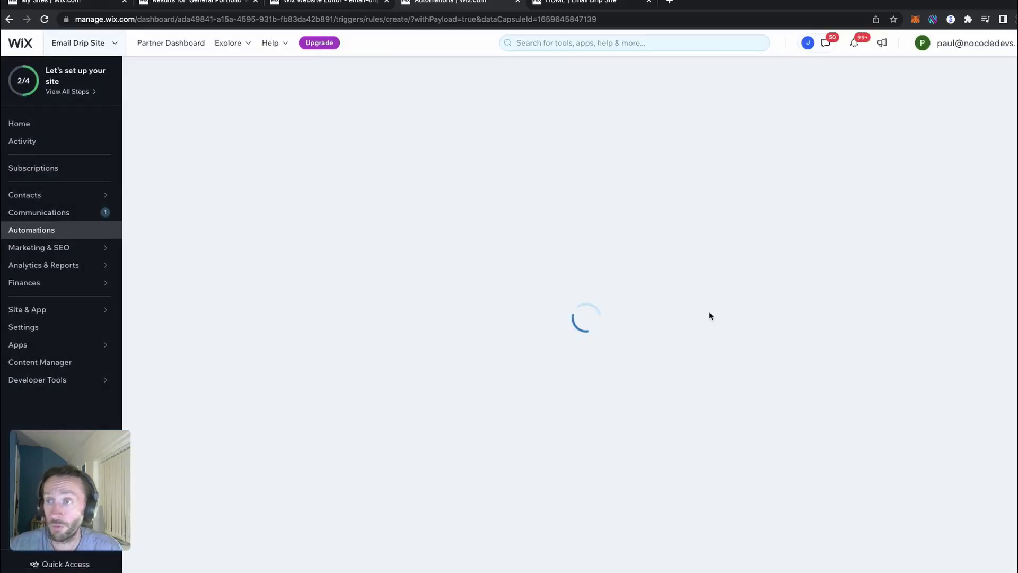
Step: Try a form-choice trigger on the 'How did you find out about us?' answer Social media
{"action": "left_click", "coordinate": [545, 328]}
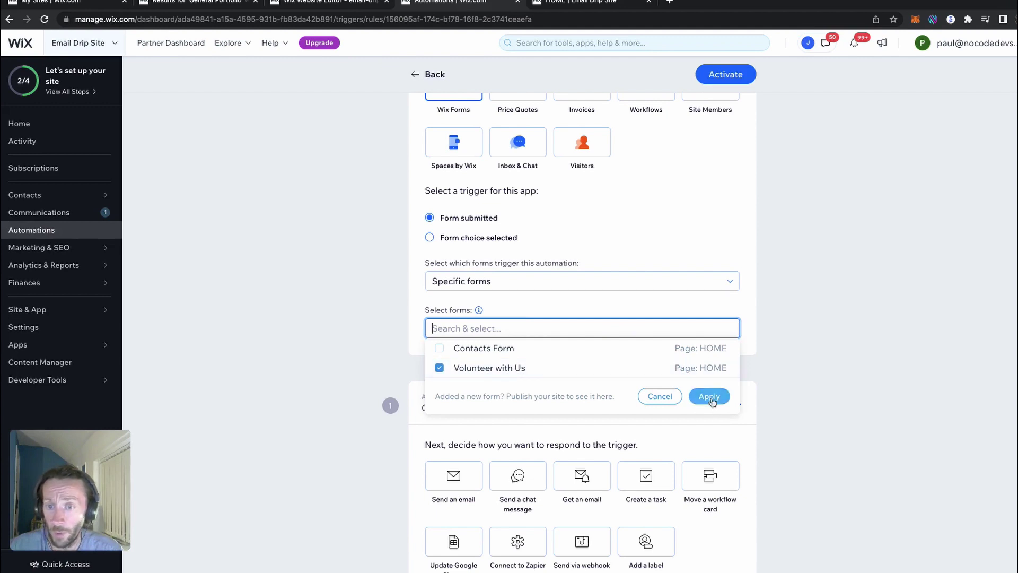
{"action": "left_click", "coordinate": [709, 396]}
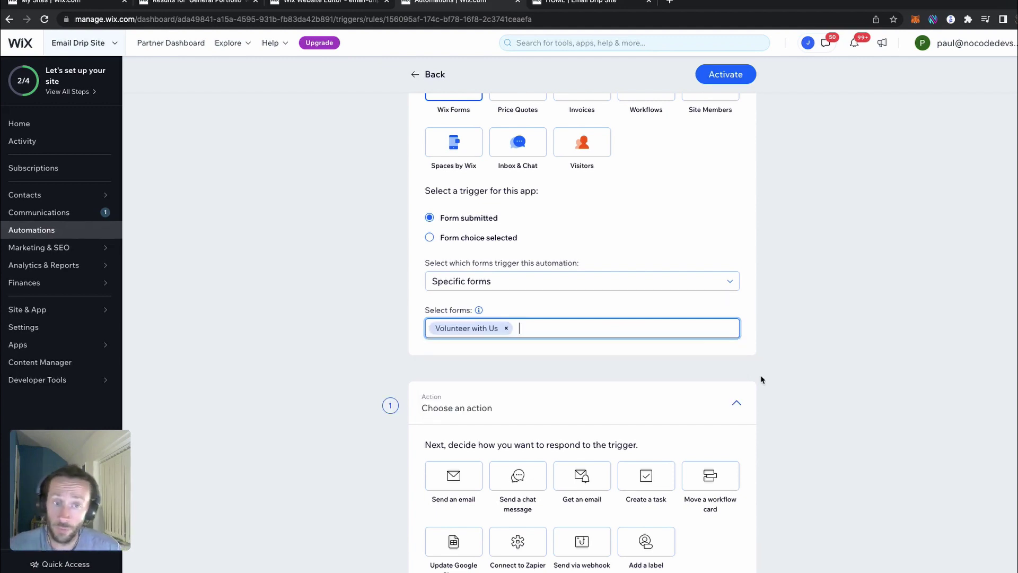
{"action": "left_click", "coordinate": [429, 237]}
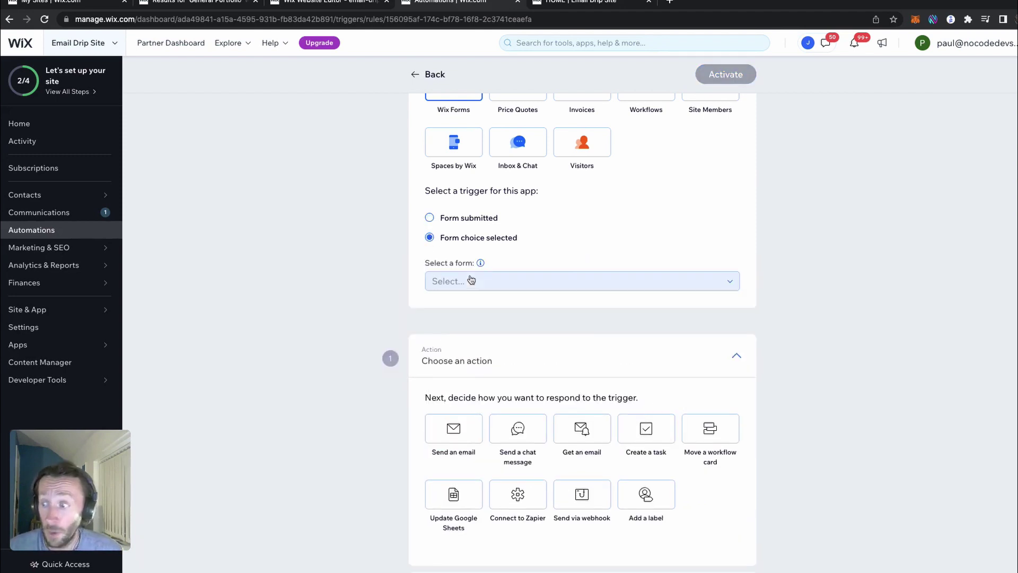
{"action": "left_click", "coordinate": [473, 281]}
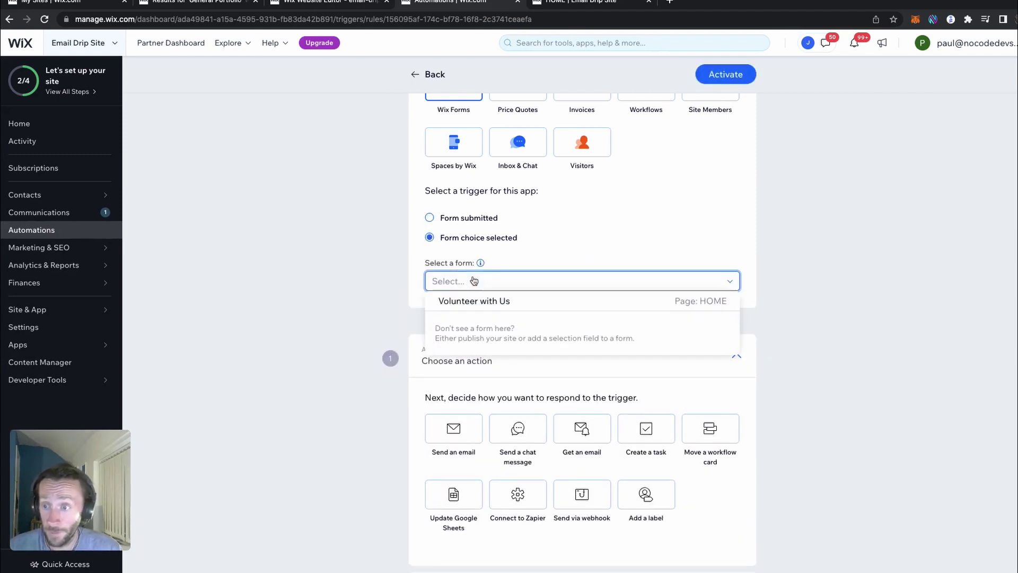
{"action": "left_click", "coordinate": [487, 302]}
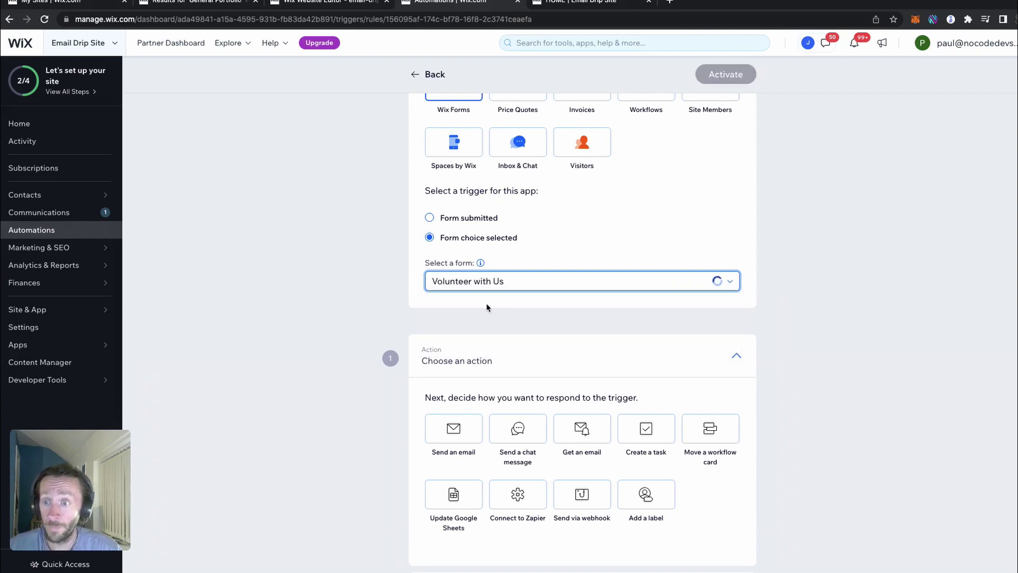
{"action": "left_click", "coordinate": [494, 334]}
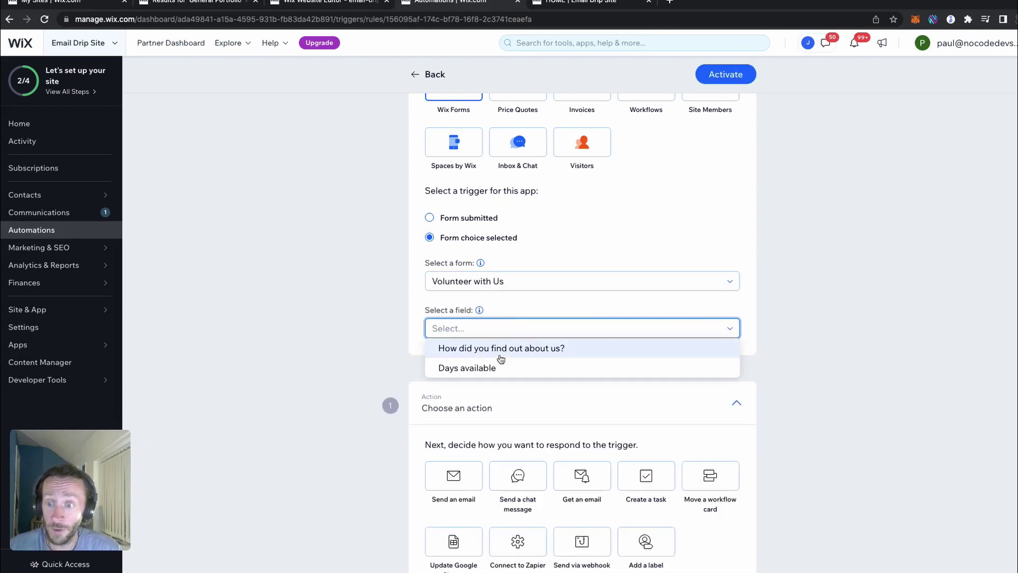
{"action": "left_click", "coordinate": [501, 350]}
{"action": "left_click", "coordinate": [514, 378]}
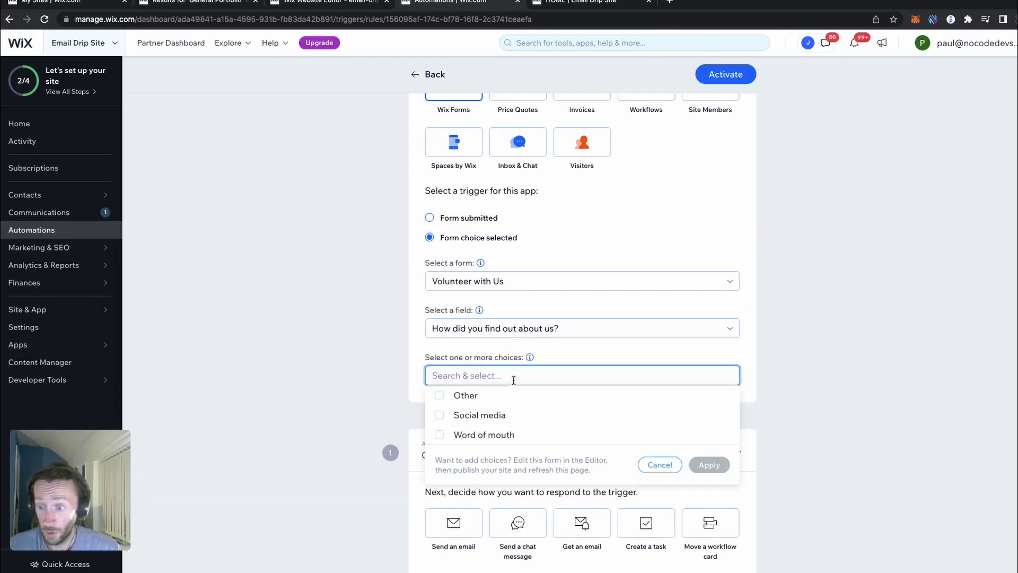
{"action": "left_click", "coordinate": [514, 412]}
Step: Retry the choice trigger with the Days available field, closing it without picking a day
{"action": "left_click", "coordinate": [517, 287]}
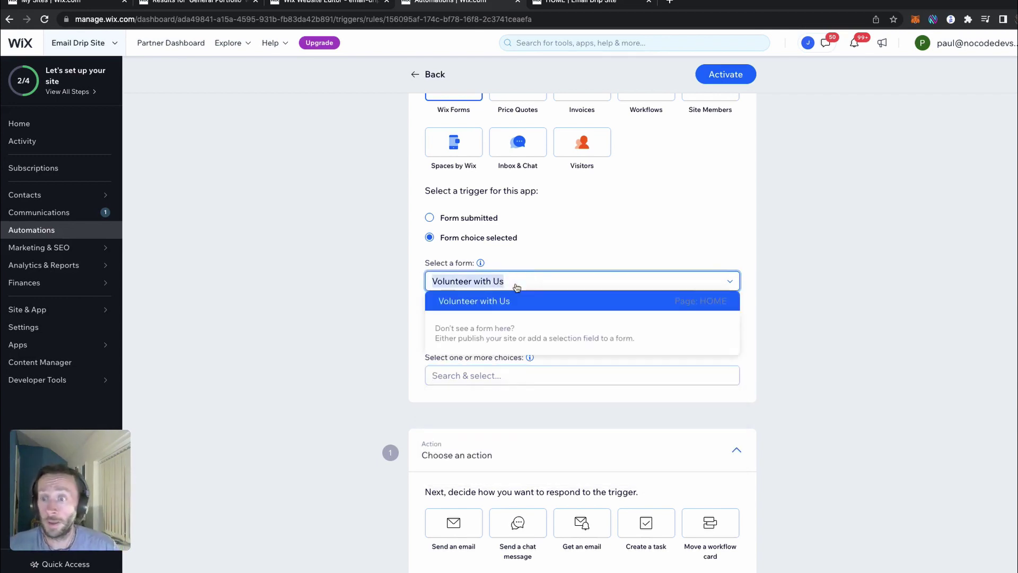
{"action": "left_click", "coordinate": [517, 300]}
{"action": "left_click", "coordinate": [557, 366]}
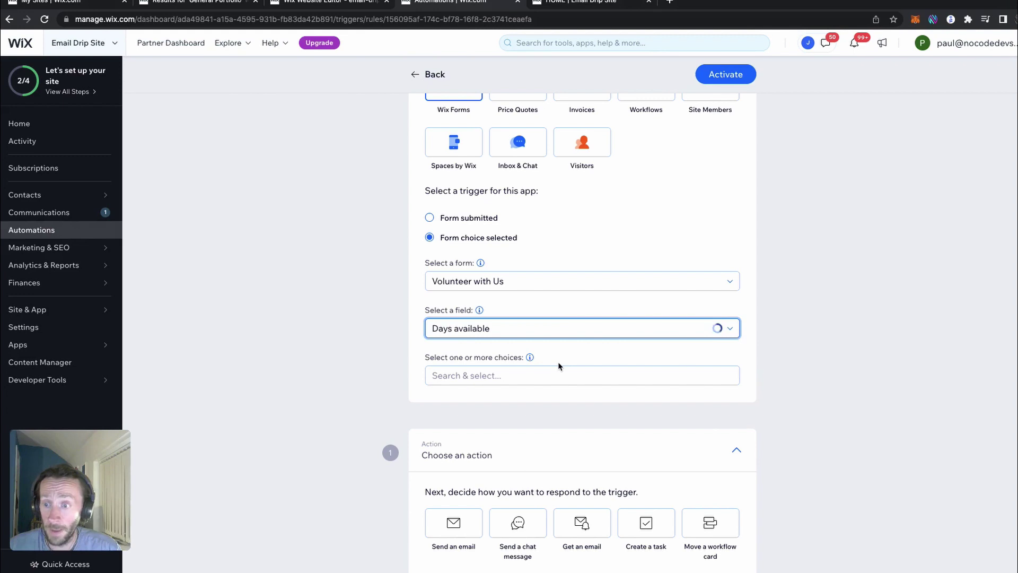
{"action": "left_click", "coordinate": [553, 374]}
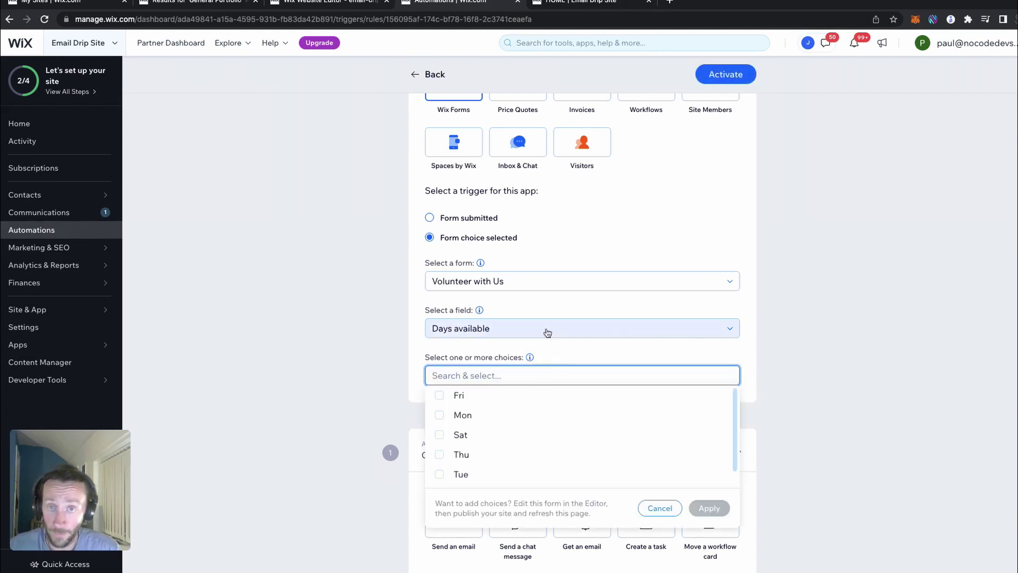
{"action": "left_click", "coordinate": [841, 294]}
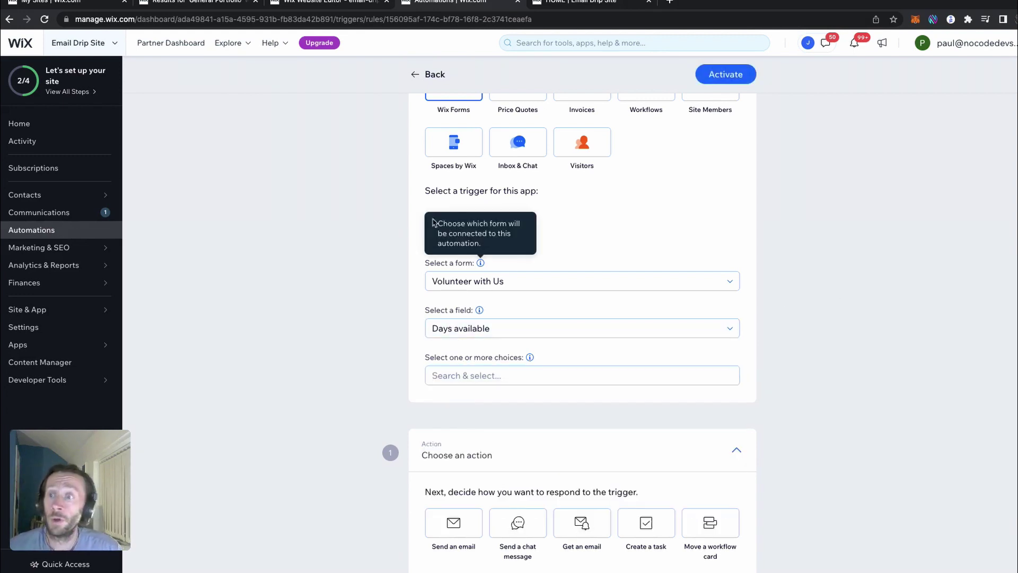
Step: Set the trigger to Form submitted for the specific form Volunteer with Us
{"action": "left_click", "coordinate": [430, 218]}
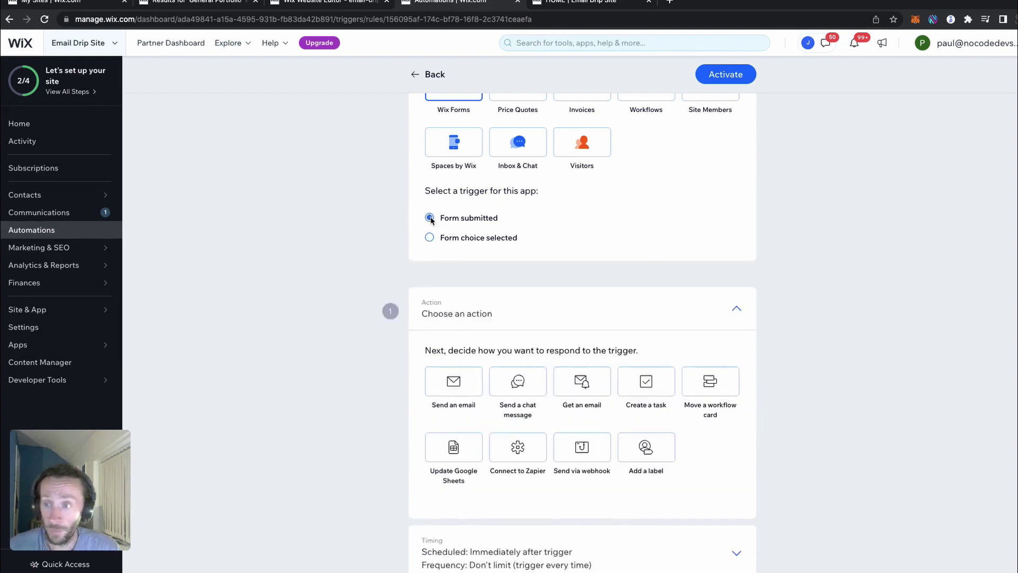
{"action": "left_click", "coordinate": [473, 278]}
{"action": "left_click", "coordinate": [488, 321]}
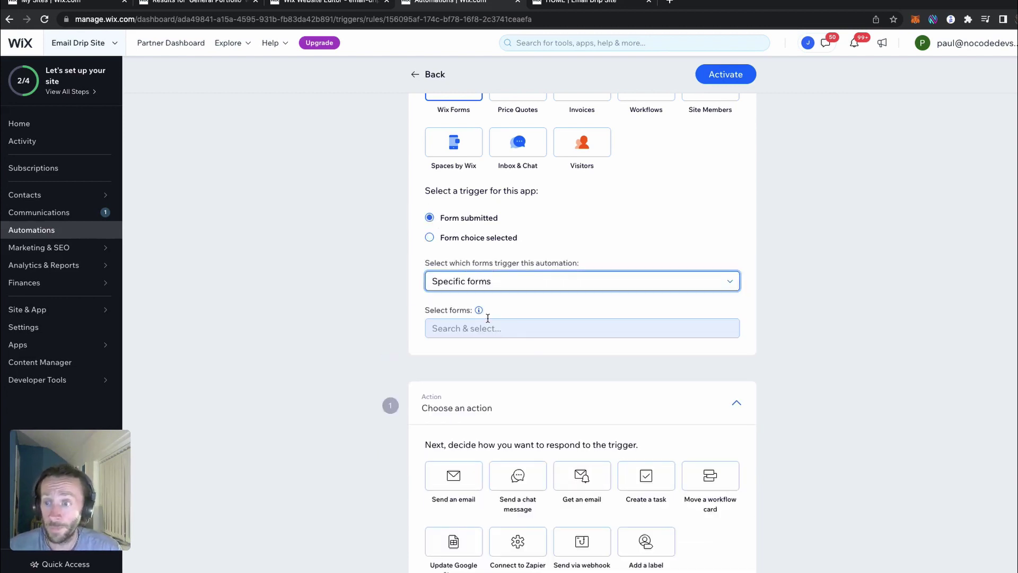
{"action": "left_click", "coordinate": [524, 329]}
{"action": "left_click", "coordinate": [525, 369]}
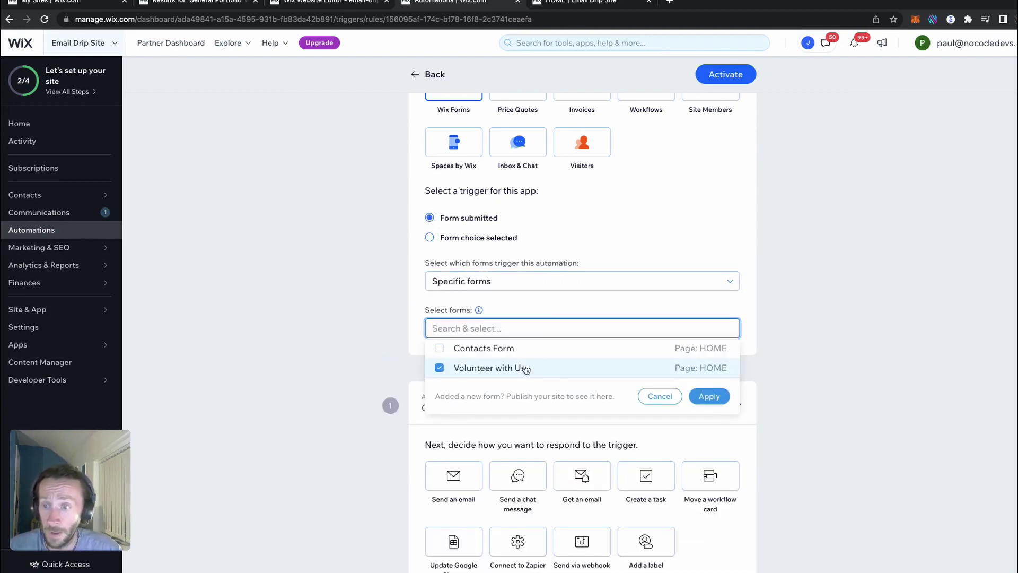
{"action": "left_click", "coordinate": [709, 396]}
{"action": "scroll", "coordinate": [669, 289], "scroll_direction": "down", "scroll_amount": 4}
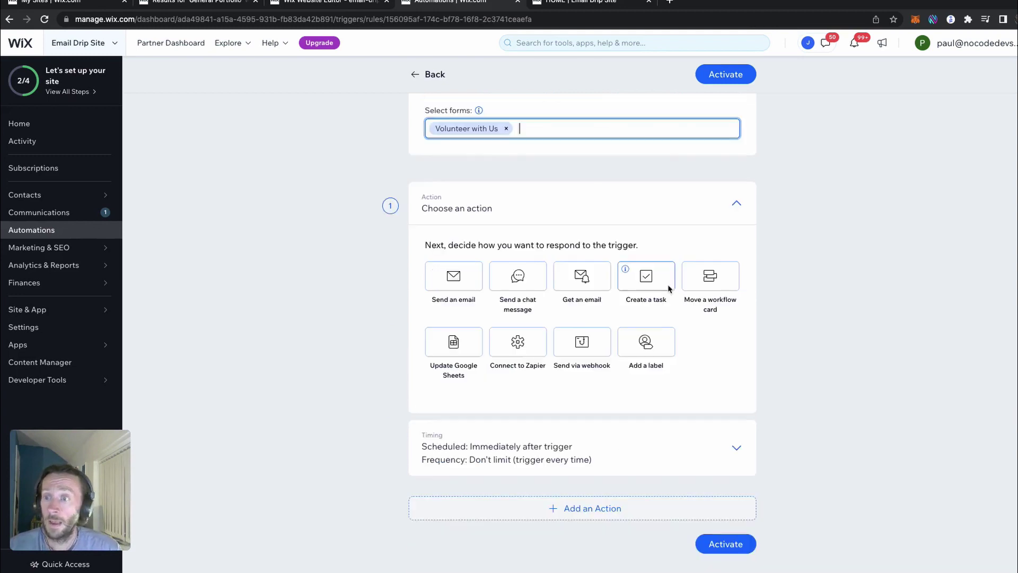
Step: Make the action send an email with sender name 'Your Charity', then edit its template
{"action": "left_click", "coordinate": [464, 286]}
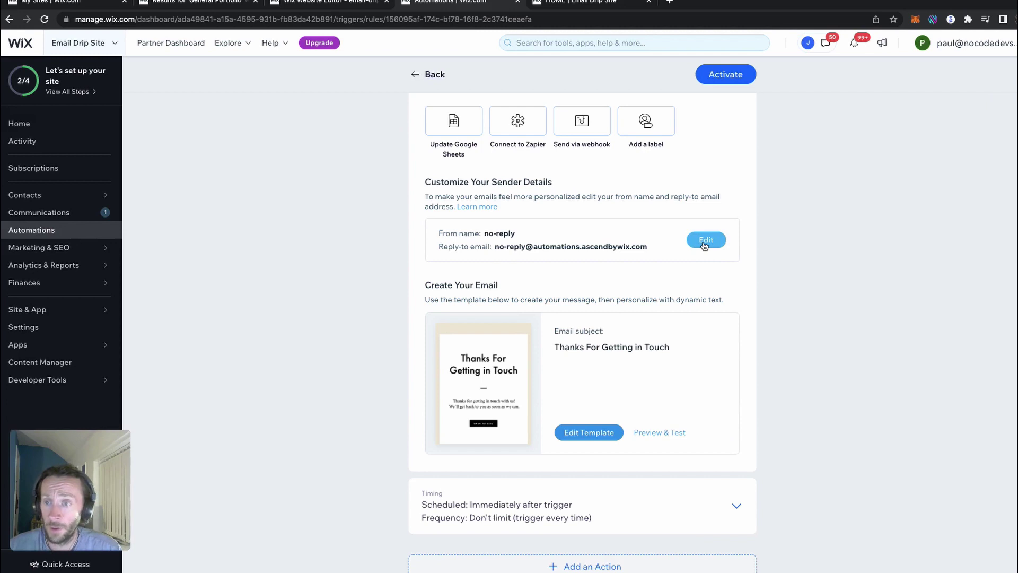
{"action": "left_click", "coordinate": [706, 241]}
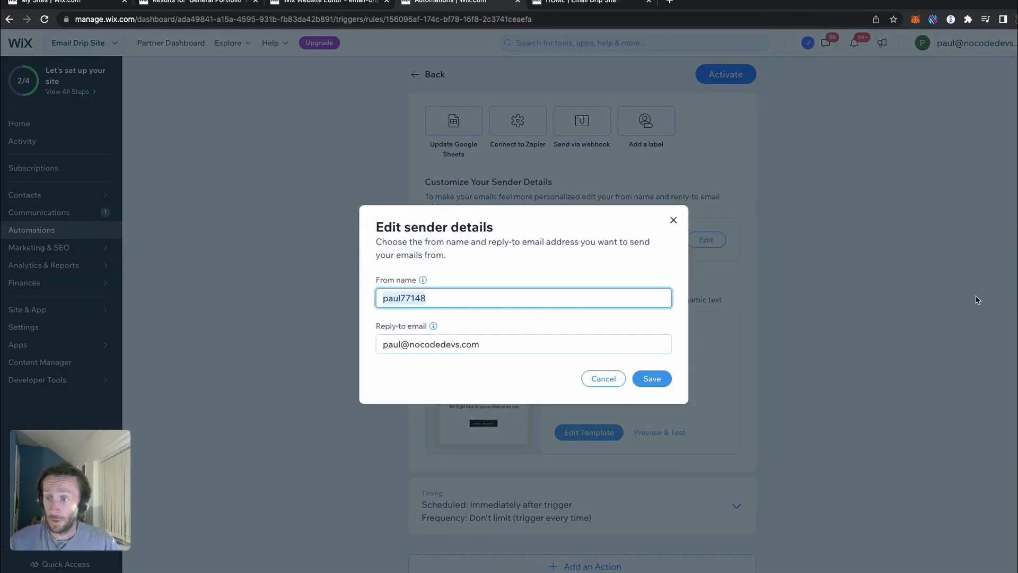
{"action": "type", "text": "Your Charity"}
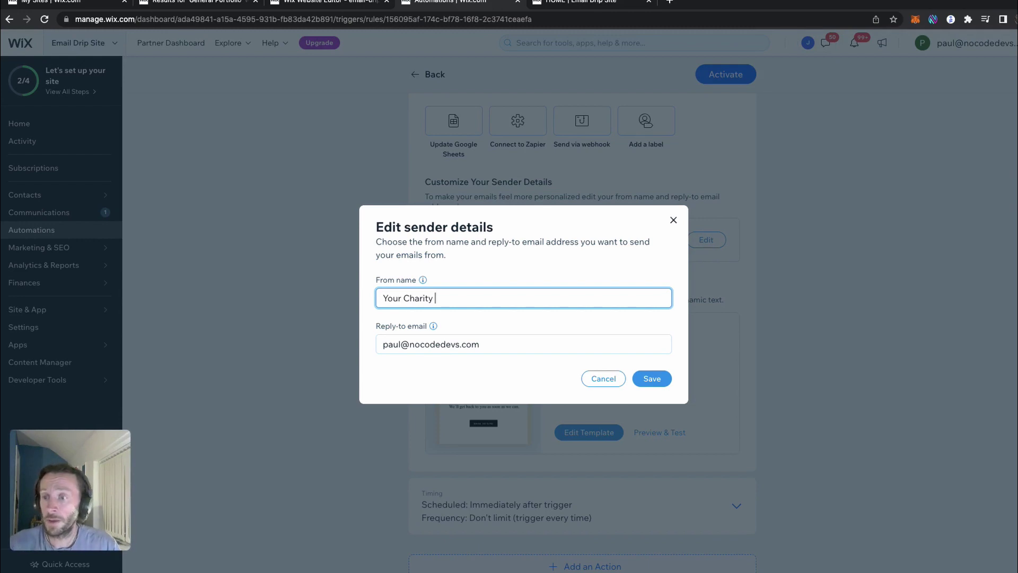
{"action": "left_click", "coordinate": [657, 378]}
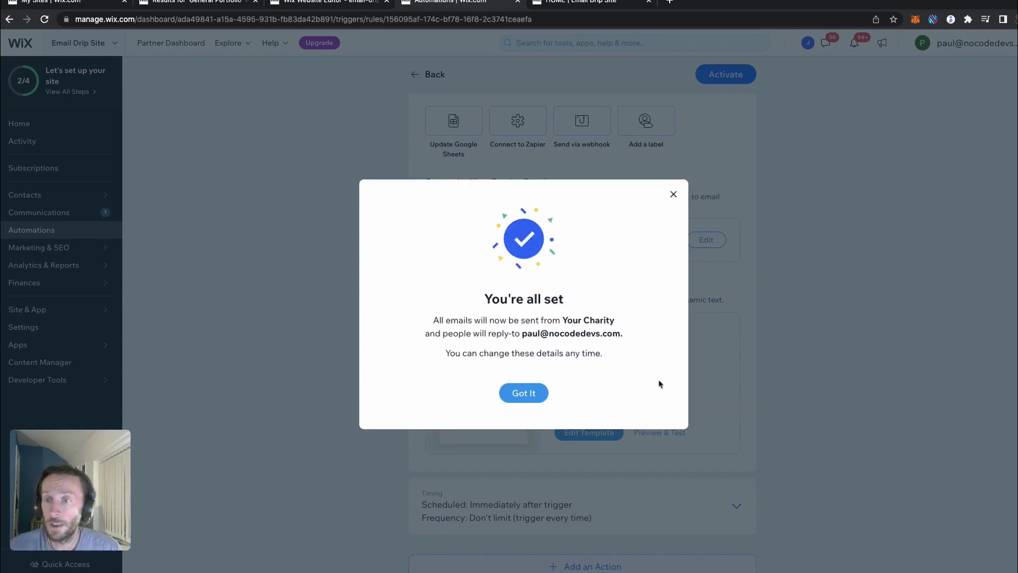
{"action": "left_click", "coordinate": [520, 392]}
{"action": "left_click", "coordinate": [588, 409]}
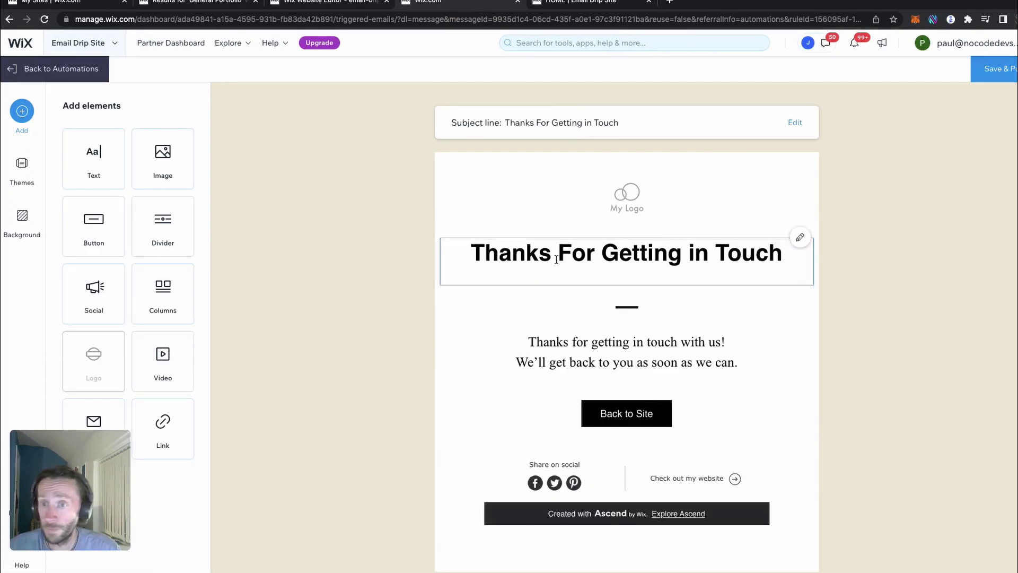
Step: Upload editor x logo.png from the computer to replace the email's placeholder logo
{"action": "left_click", "coordinate": [627, 199]}
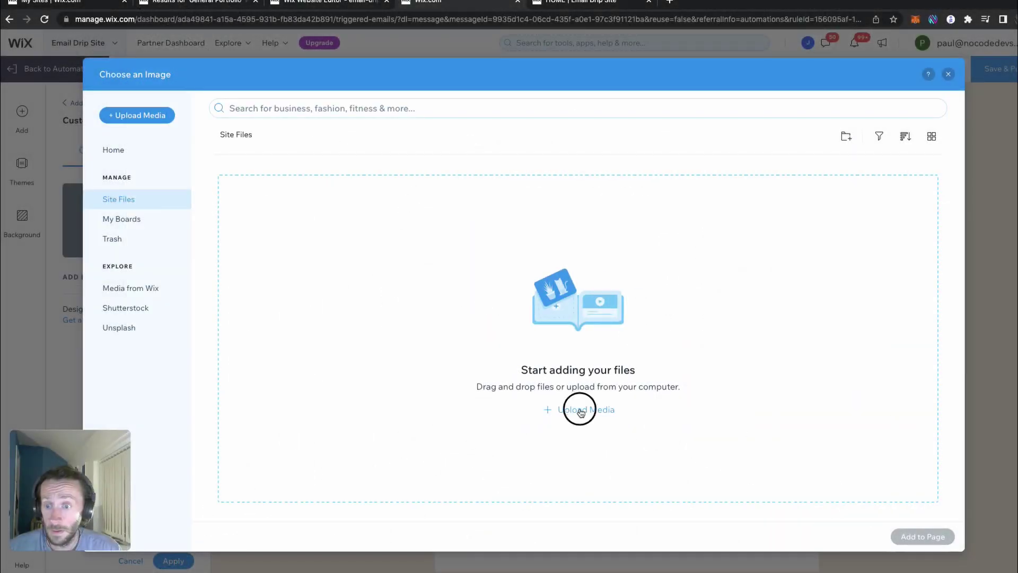
{"action": "left_click", "coordinate": [580, 411]}
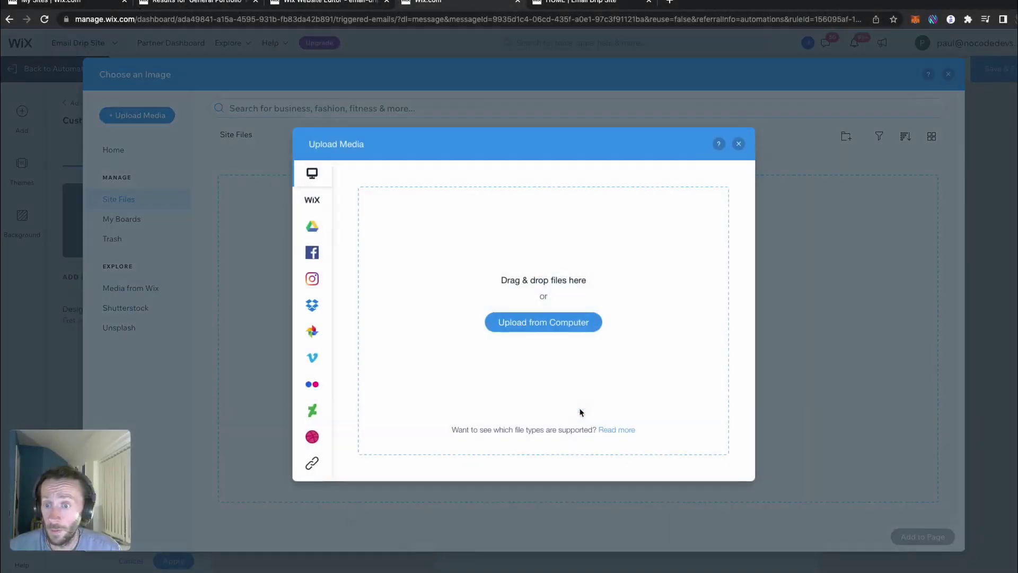
{"action": "left_click", "coordinate": [578, 324]}
{"action": "left_click", "coordinate": [769, 221]}
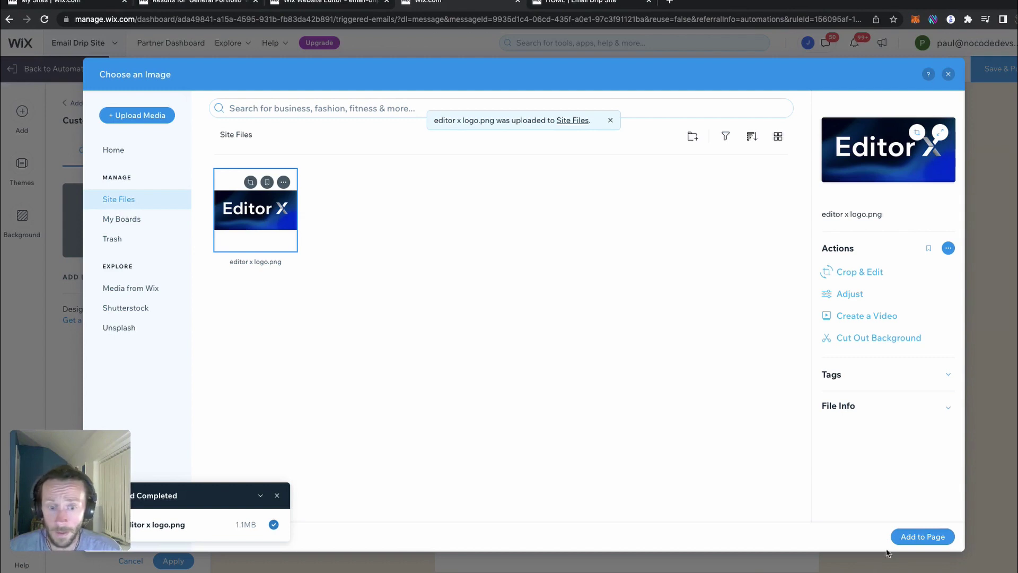
Step: Insert the uploaded logo and change the heading to 'Thanks For Applying'
{"action": "left_click", "coordinate": [908, 537]}
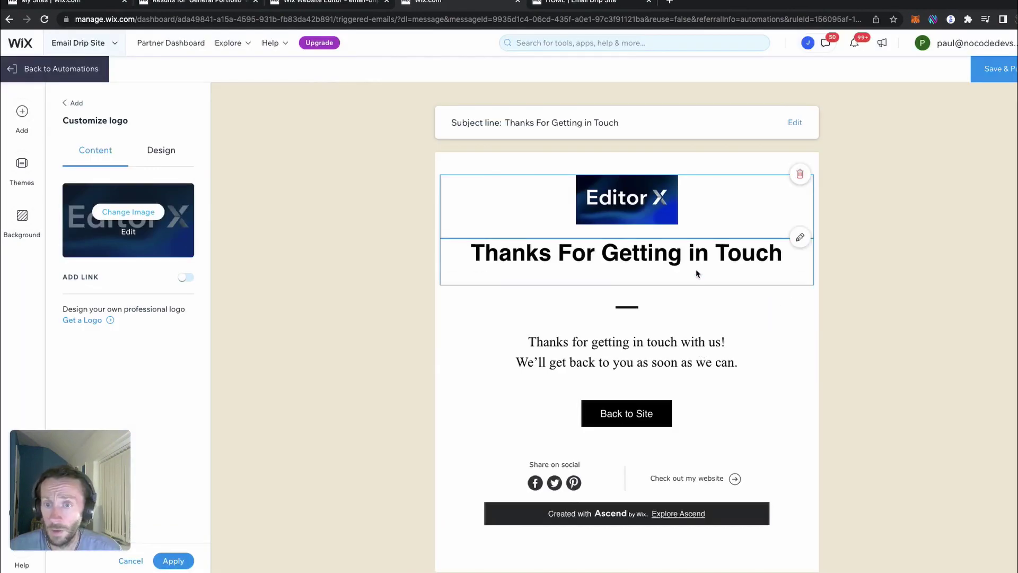
{"action": "left_click_drag", "start_coordinate": [783, 254], "coordinate": [602, 255]}
{"action": "type", "text": "Ap"}
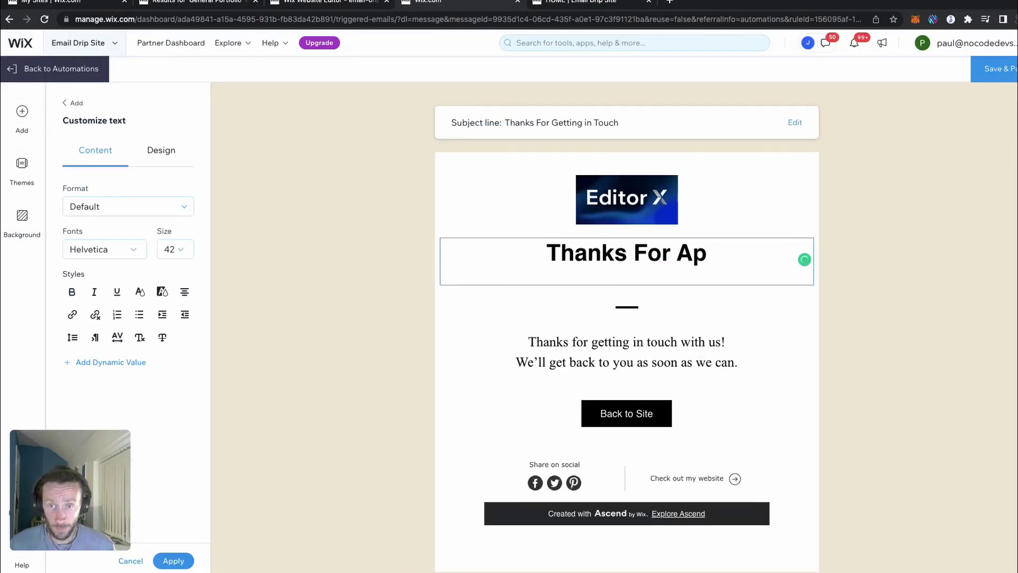
{"action": "type", "text": "plying"}
Step: Review the body, Back to Site button and footer, then save and publish the template
{"action": "left_click", "coordinate": [593, 359]}
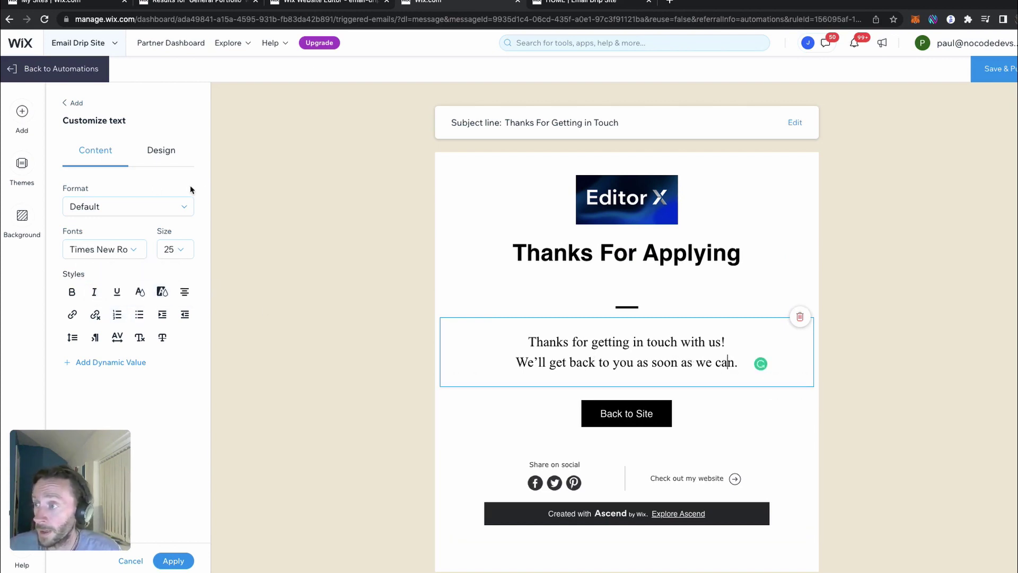
{"action": "left_click", "coordinate": [669, 414]}
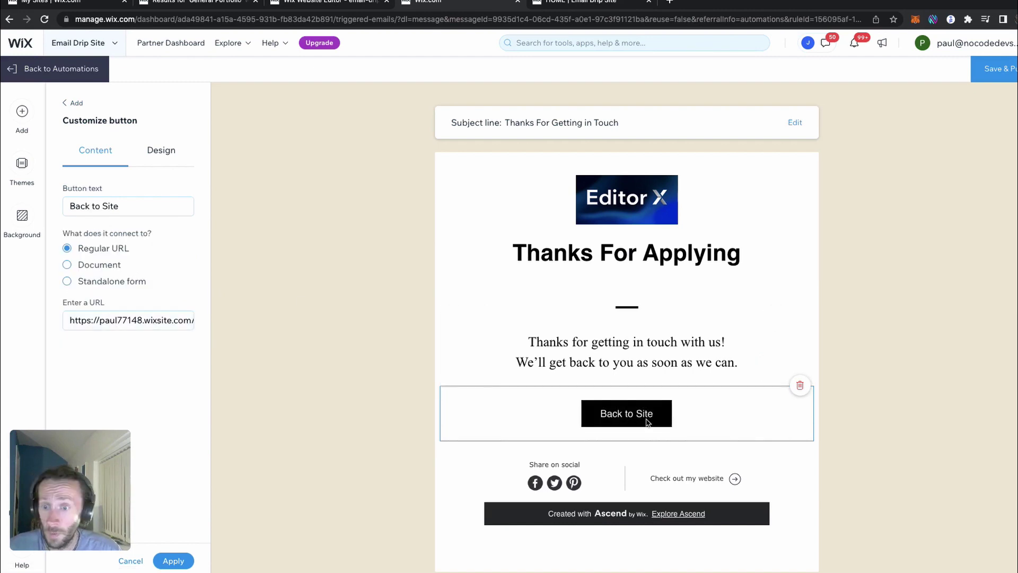
{"action": "left_click", "coordinate": [587, 489]}
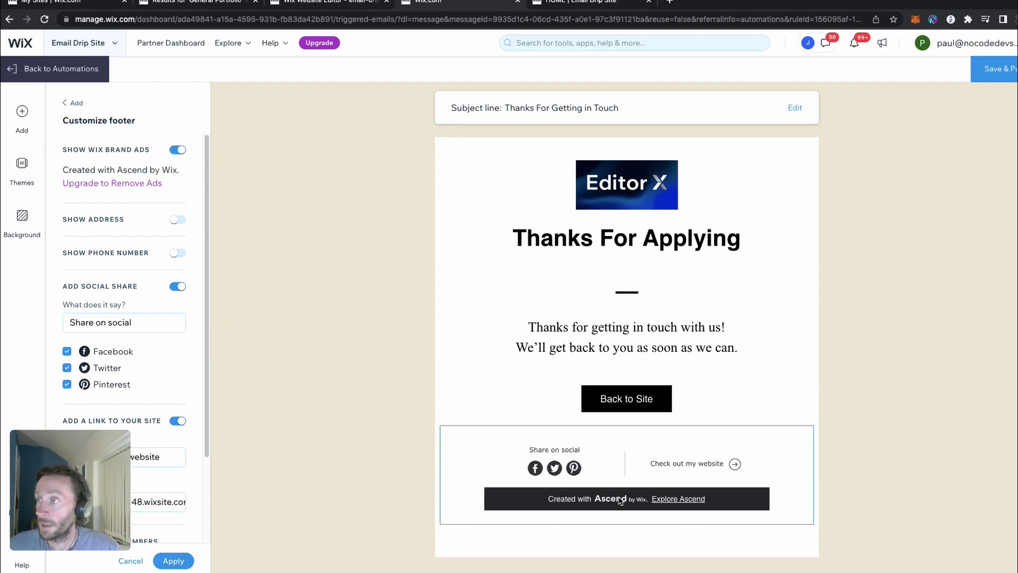
{"action": "mouse_move", "coordinate": [57, 536]}
{"action": "left_click_drag", "start_coordinate": [57, 537], "coordinate": [291, 535]}
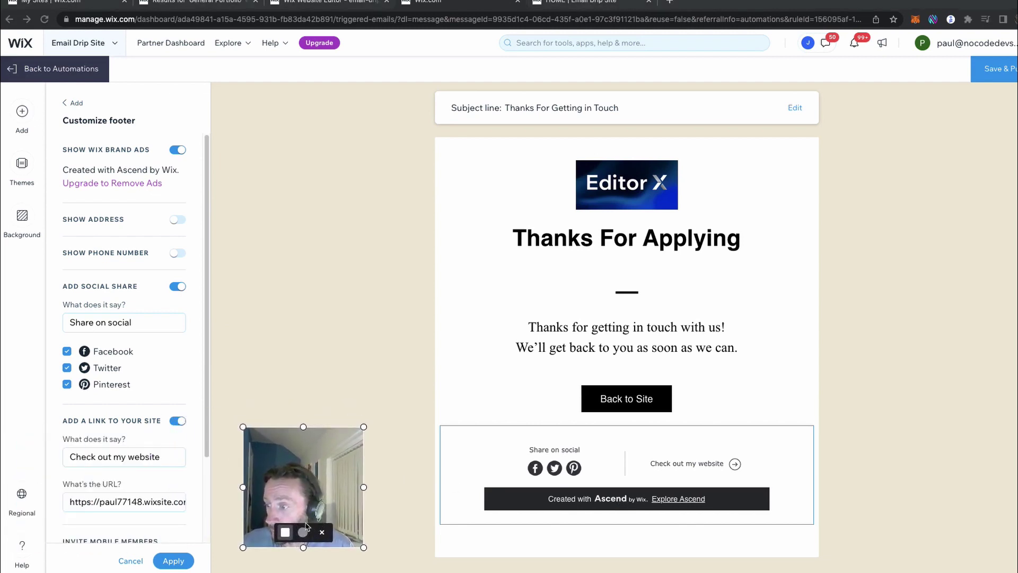
{"action": "left_click", "coordinate": [992, 77]}
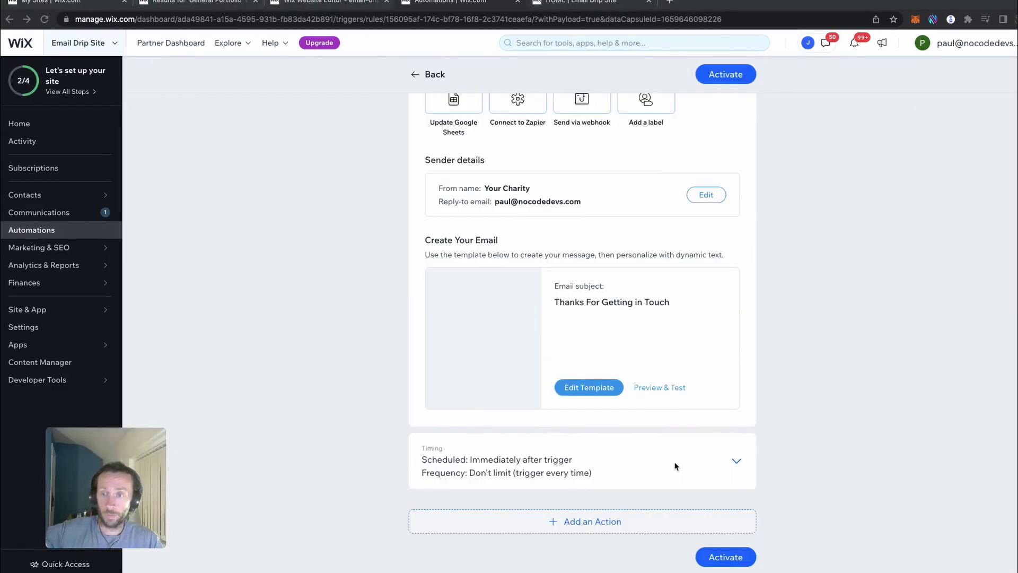
Step: Send the email after a custom 3-day delay, once per contact, and add a second action
{"action": "left_click", "coordinate": [734, 461]}
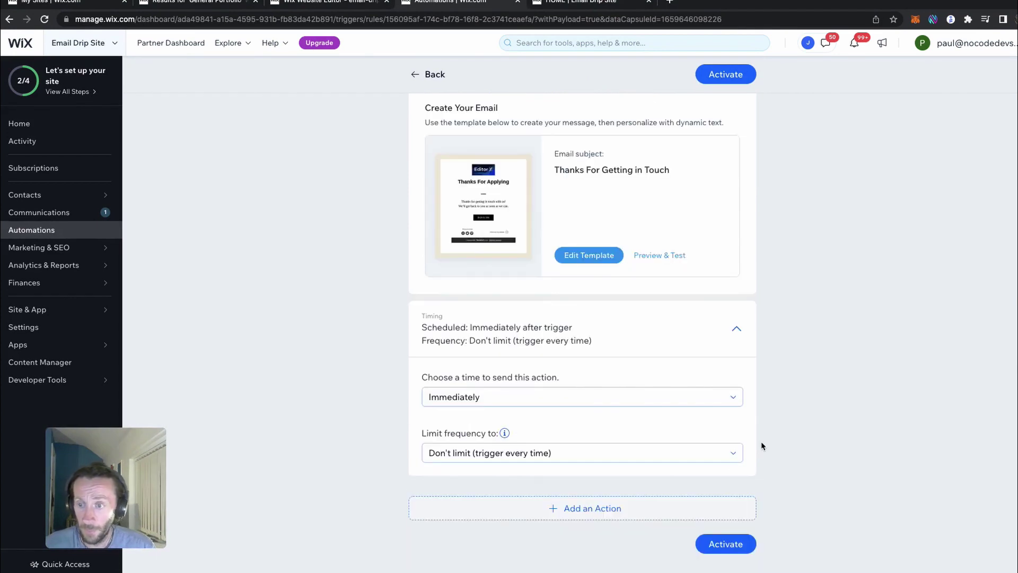
{"action": "left_click", "coordinate": [567, 398]}
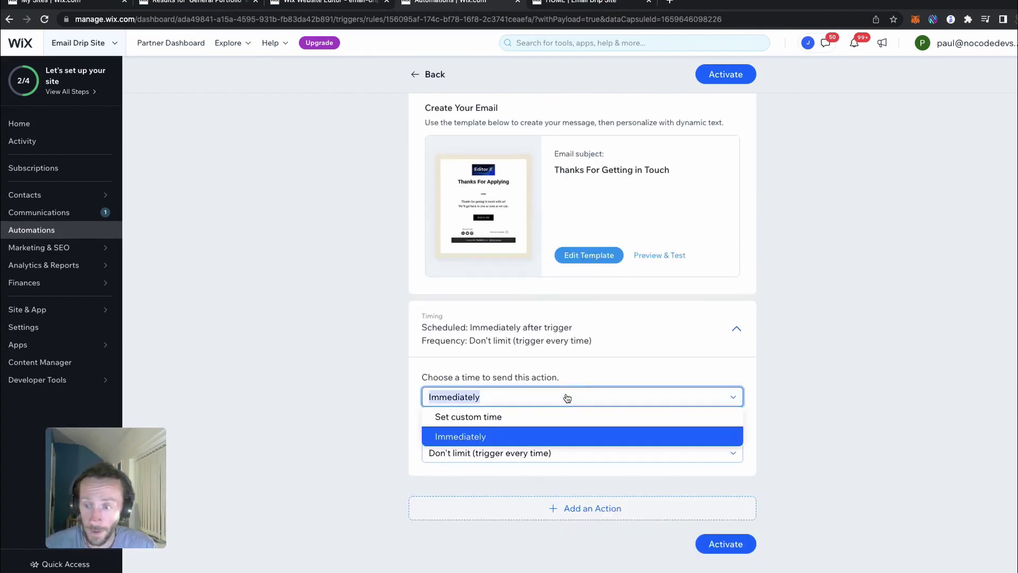
{"action": "left_click", "coordinate": [579, 358]}
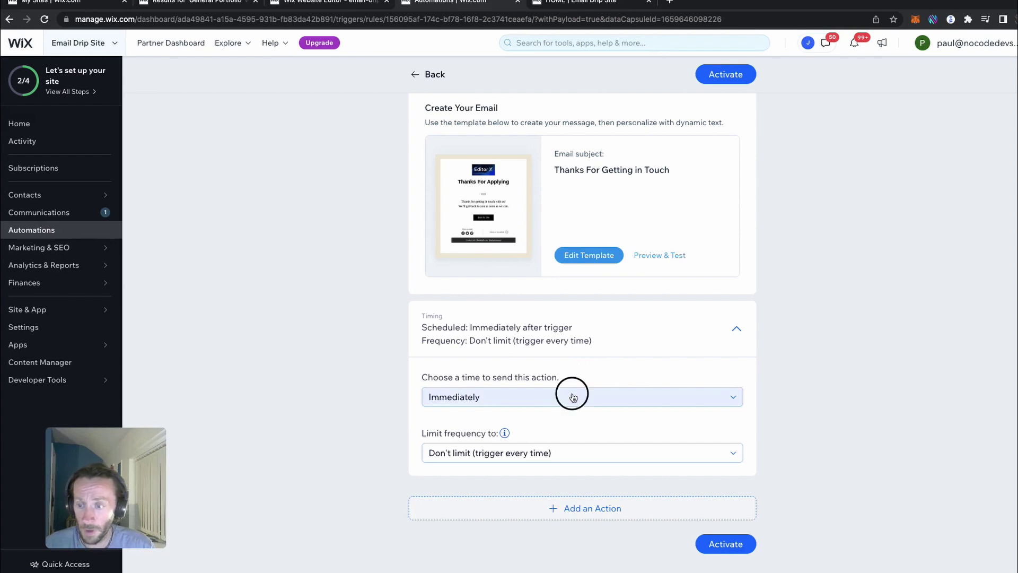
{"action": "left_click", "coordinate": [570, 396]}
{"action": "left_click", "coordinate": [567, 417]}
{"action": "left_click", "coordinate": [470, 420]}
{"action": "left_click", "coordinate": [470, 420]}
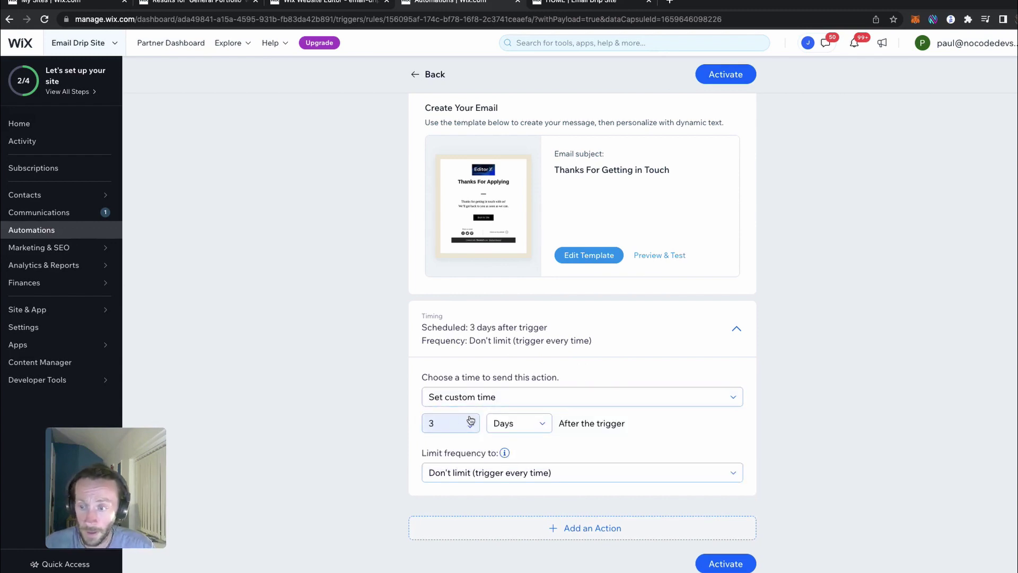
{"action": "left_click", "coordinate": [562, 477]}
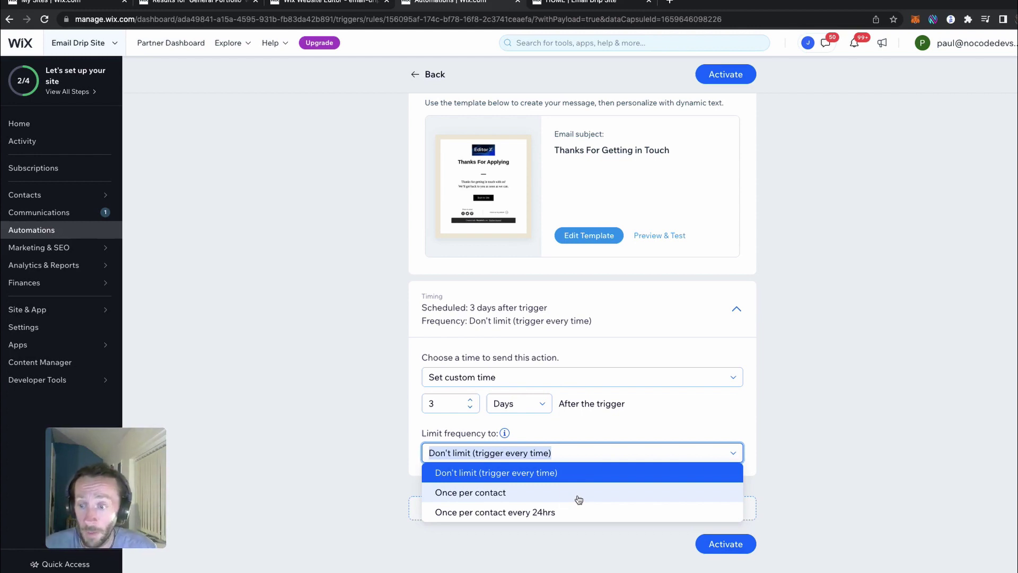
{"action": "left_click", "coordinate": [579, 499]}
{"action": "left_click", "coordinate": [645, 505]}
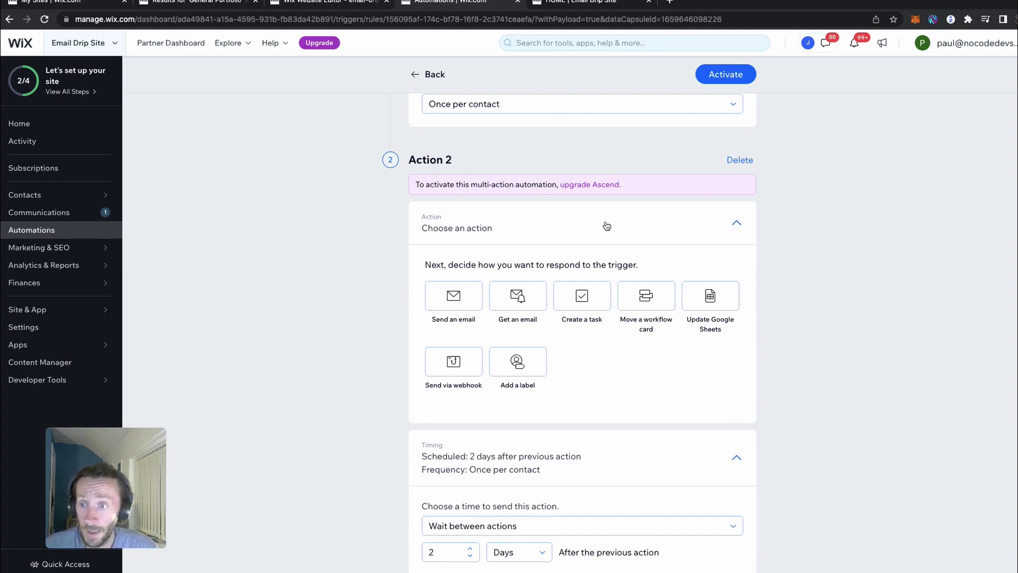
Step: Set Action 2 to 'Send an email' and scroll down to the Create Your Email section
{"action": "left_click", "coordinate": [456, 307]}
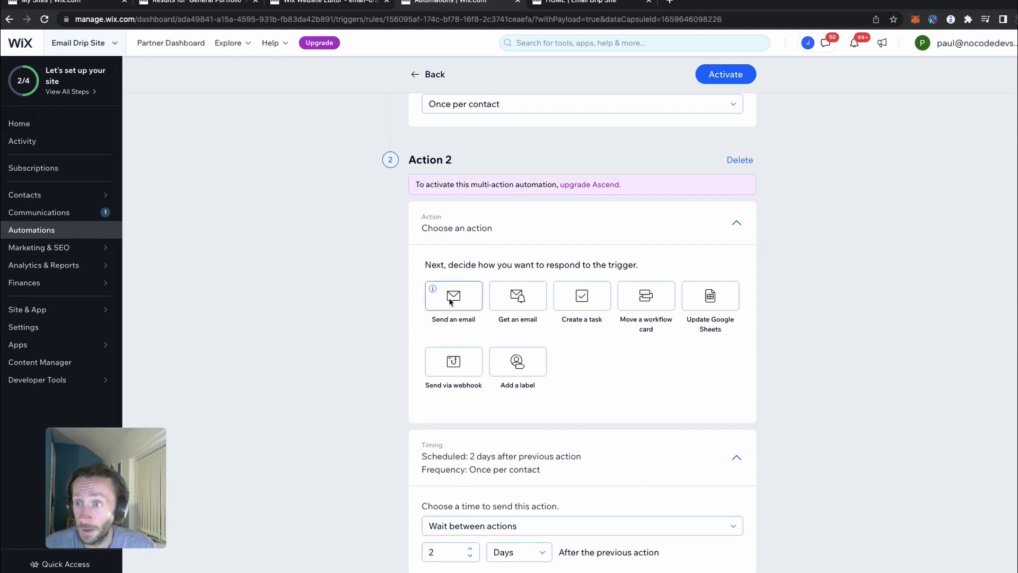
{"action": "scroll", "coordinate": [460, 299], "scroll_direction": "down", "scroll_amount": 2}
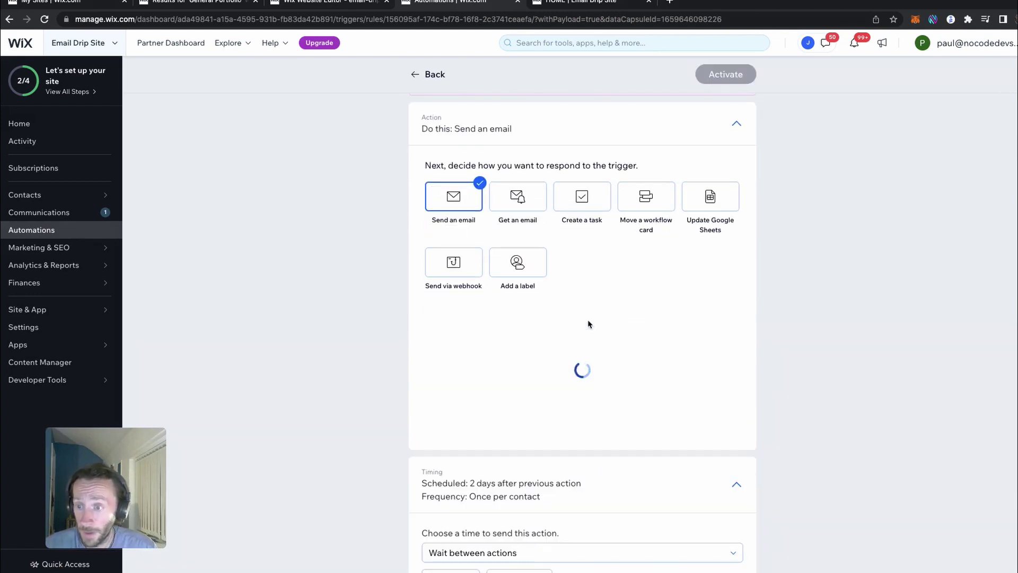
{"action": "scroll", "coordinate": [750, 380], "scroll_direction": "down", "scroll_amount": 2}
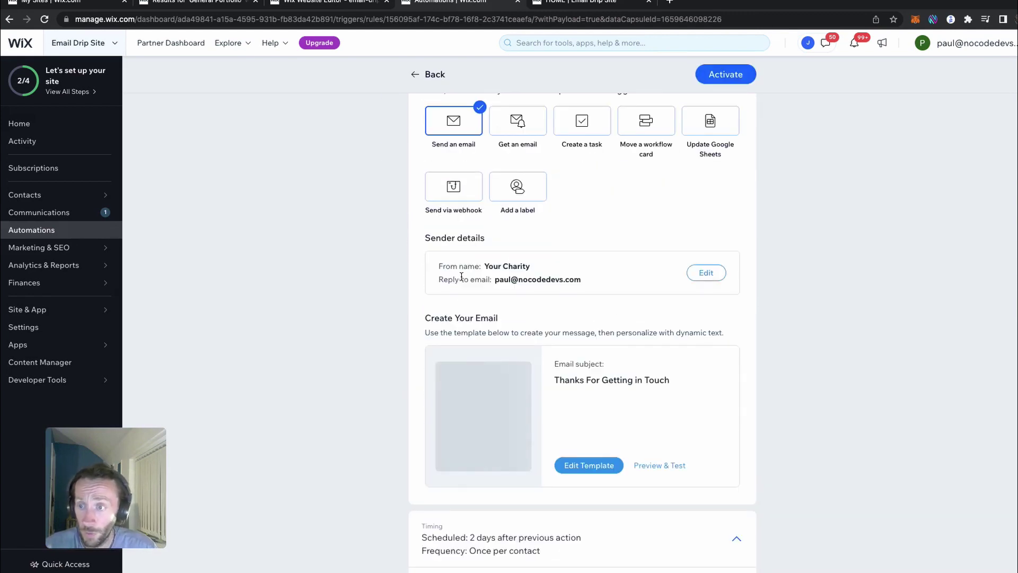
{"action": "scroll", "coordinate": [734, 384], "scroll_direction": "down", "scroll_amount": 1}
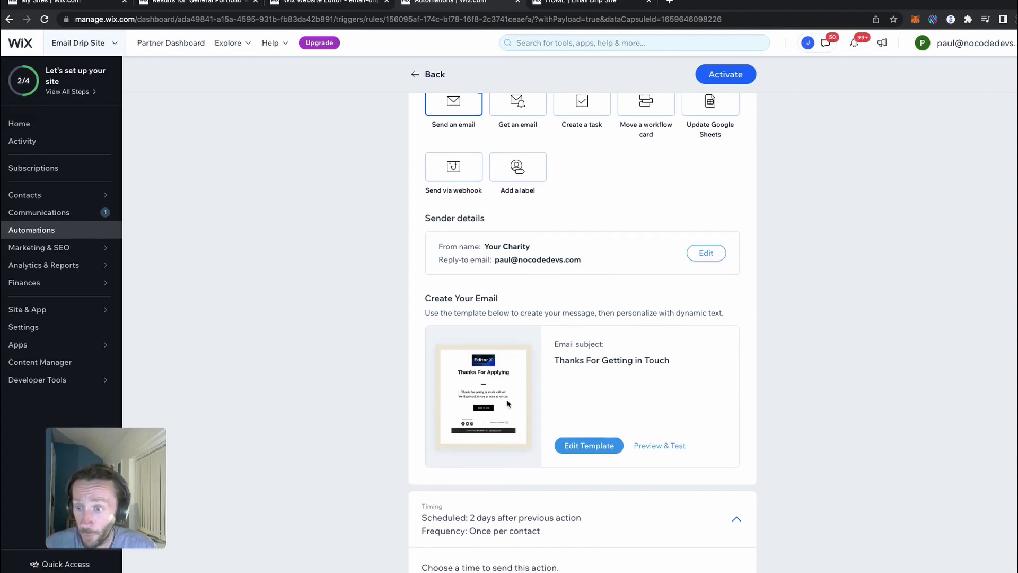
Step: In the second email's template, change the heading to 'a word from our volunteers'
{"action": "left_click", "coordinate": [589, 445]}
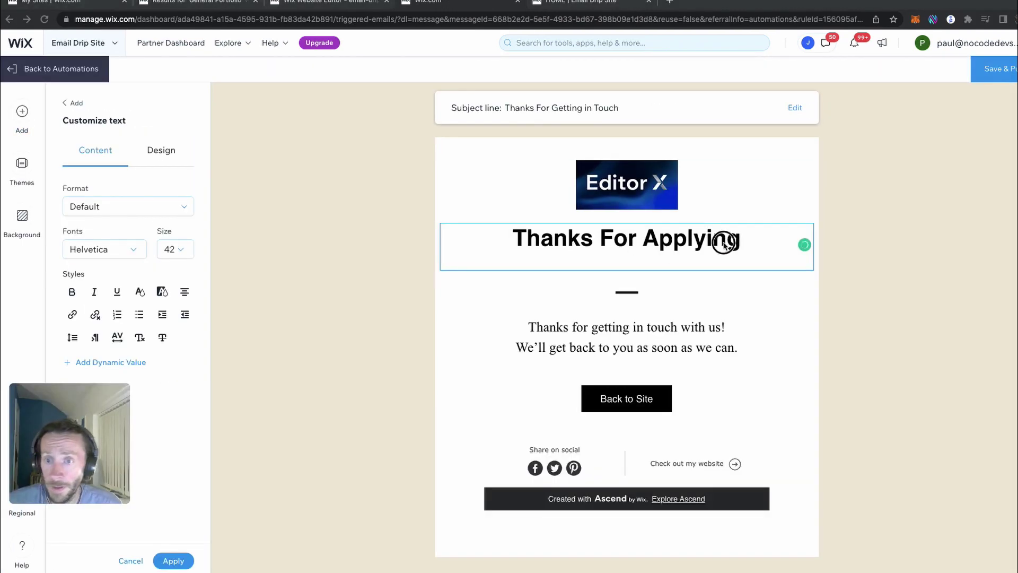
{"action": "left_click_drag", "start_coordinate": [757, 239], "coordinate": [508, 238]}
{"action": "type", "text": "a w"}
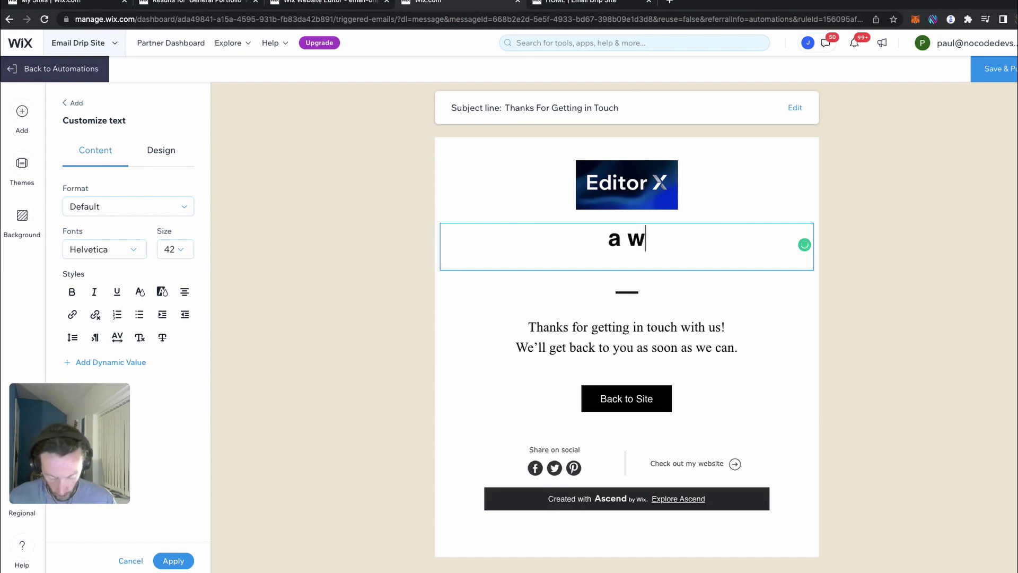
{"action": "type", "text": "ord from our vlu"}
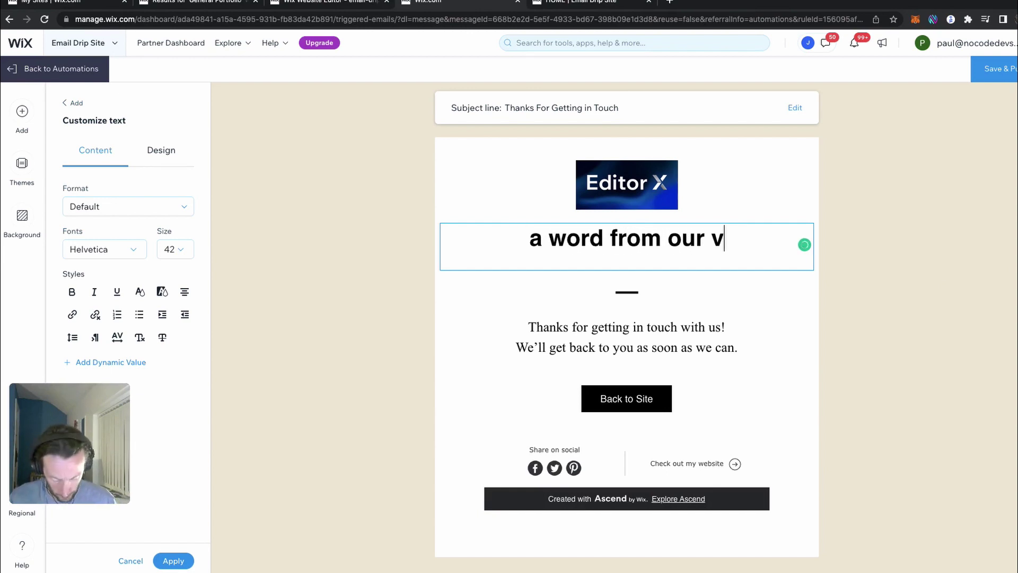
{"action": "key", "text": "BackSpace"}
{"action": "key", "text": "BackSpace"}
{"action": "type", "text": "olunteers"}
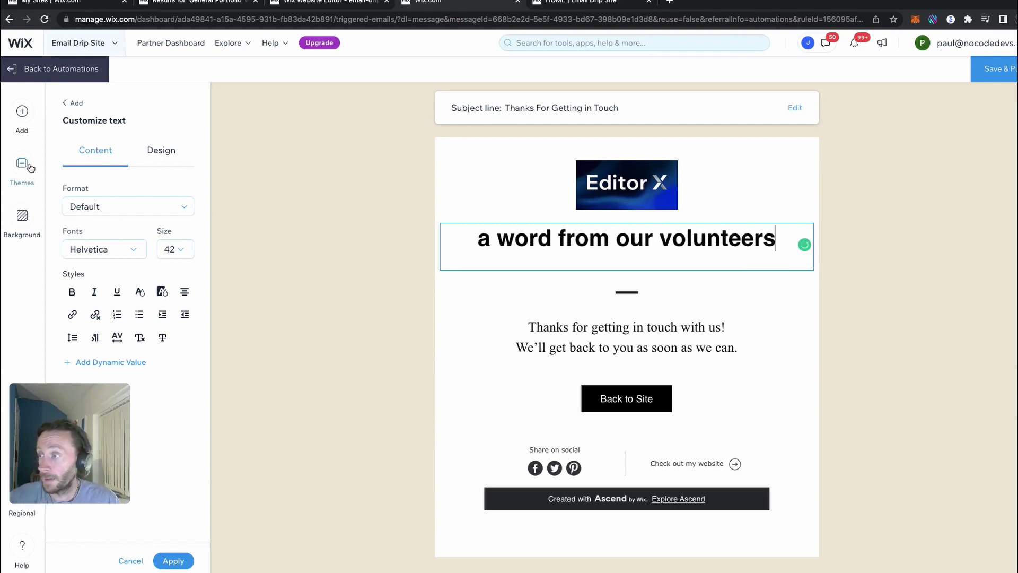
Step: Add a YouTube video block with the pasted link below the divider, then Save & Publish
{"action": "left_click", "coordinate": [30, 118]}
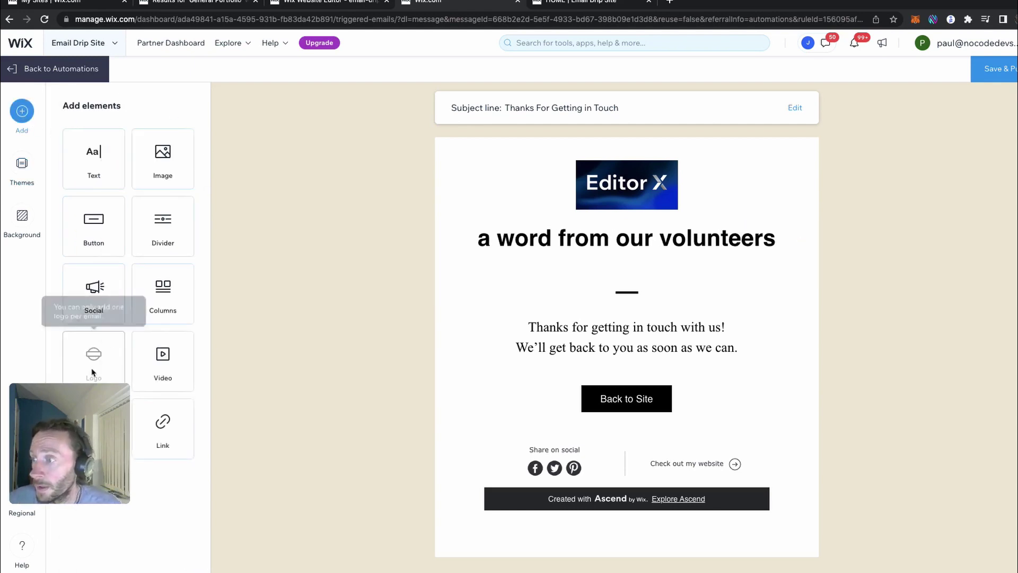
{"action": "left_click_drag", "start_coordinate": [100, 430], "coordinate": [118, 447]}
{"action": "left_click_drag", "start_coordinate": [162, 361], "coordinate": [636, 318]}
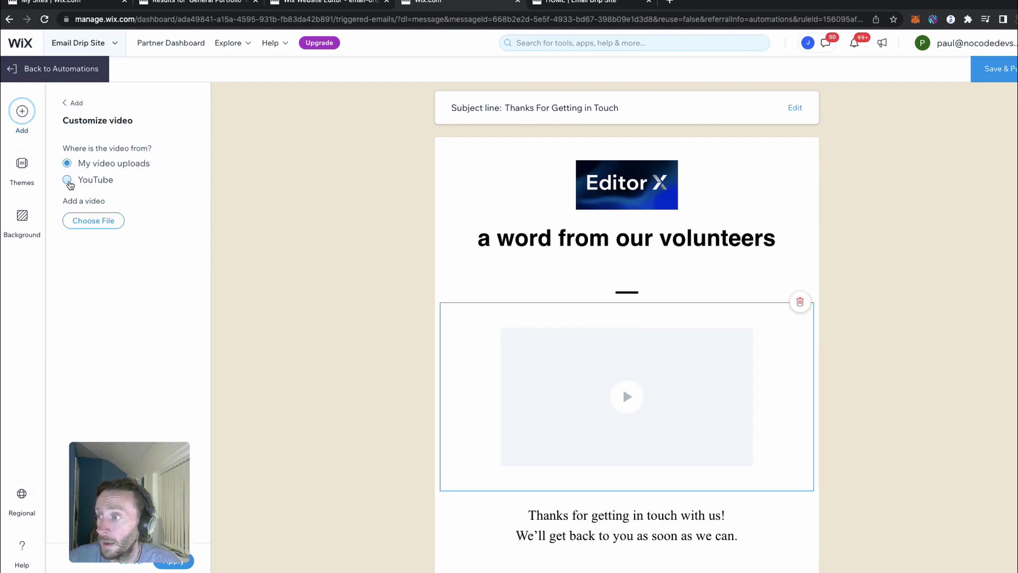
{"action": "left_click", "coordinate": [69, 183]}
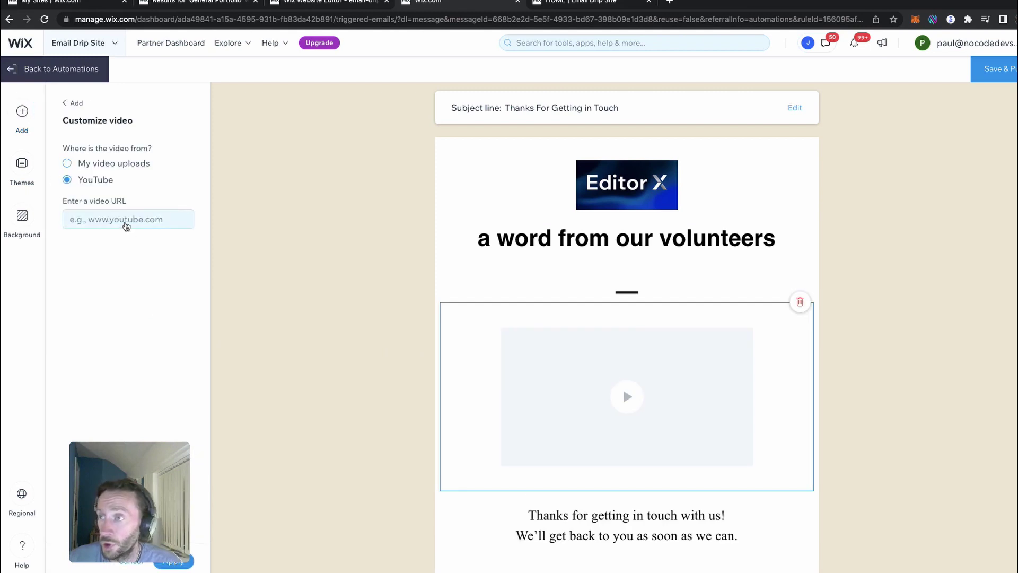
{"action": "left_click", "coordinate": [112, 220]}
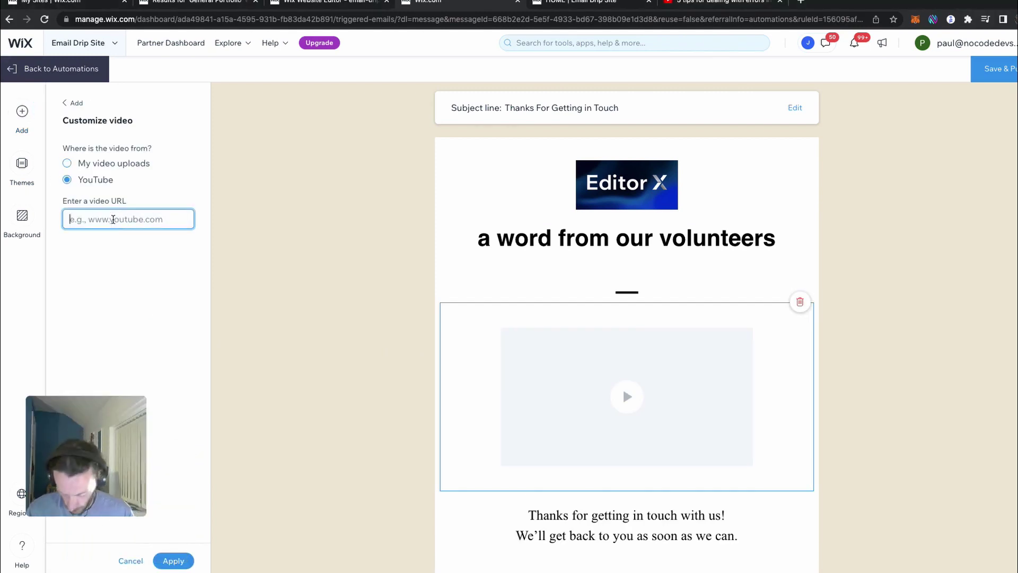
{"action": "key", "text": "super+v"}
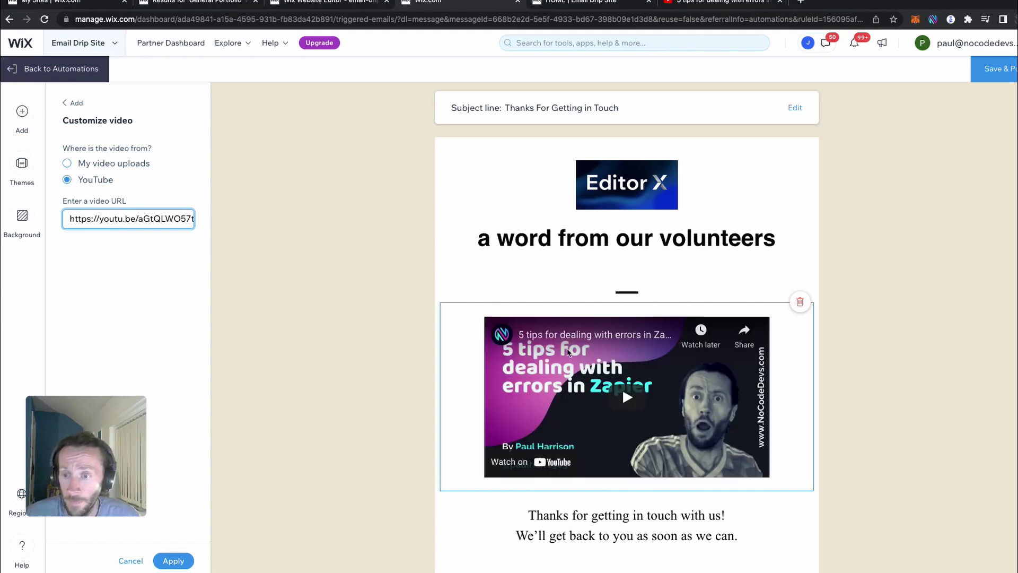
{"action": "scroll", "coordinate": [848, 371], "scroll_direction": "down", "scroll_amount": 2}
{"action": "scroll", "coordinate": [847, 367], "scroll_direction": "down", "scroll_amount": 2}
{"action": "scroll", "coordinate": [846, 367], "scroll_direction": "up", "scroll_amount": 5}
{"action": "left_click", "coordinate": [994, 69]}
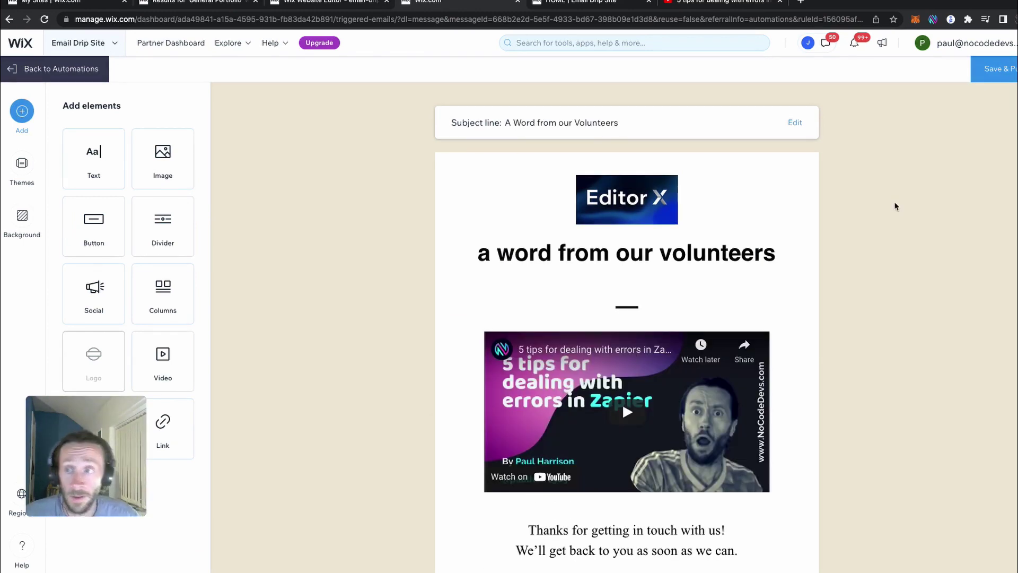
Step: Replace the subject with 'Check this out' plus the Contact First Name dynamic value and save
{"action": "left_click", "coordinate": [796, 123]}
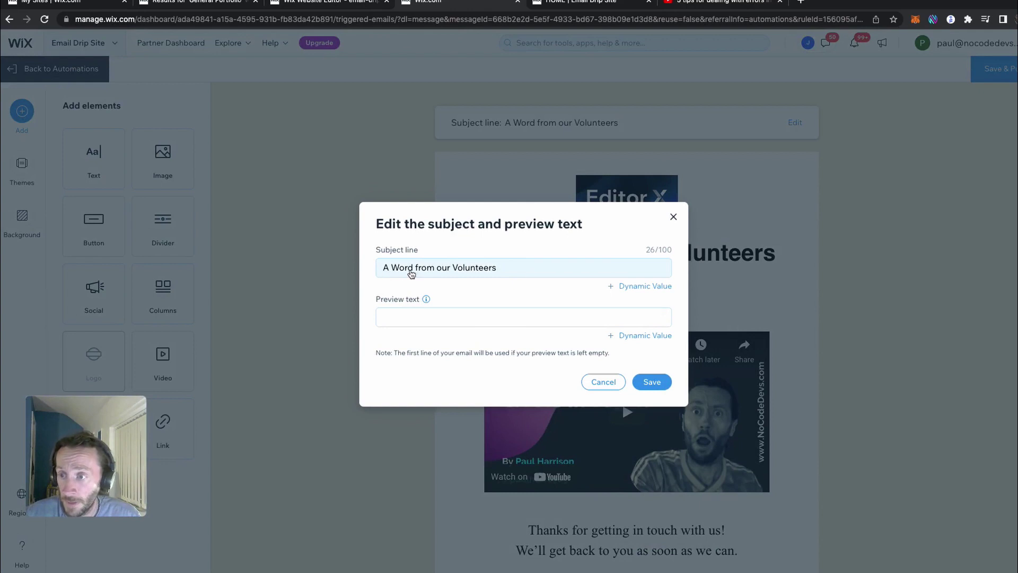
{"action": "triple_click", "coordinate": [520, 271]}
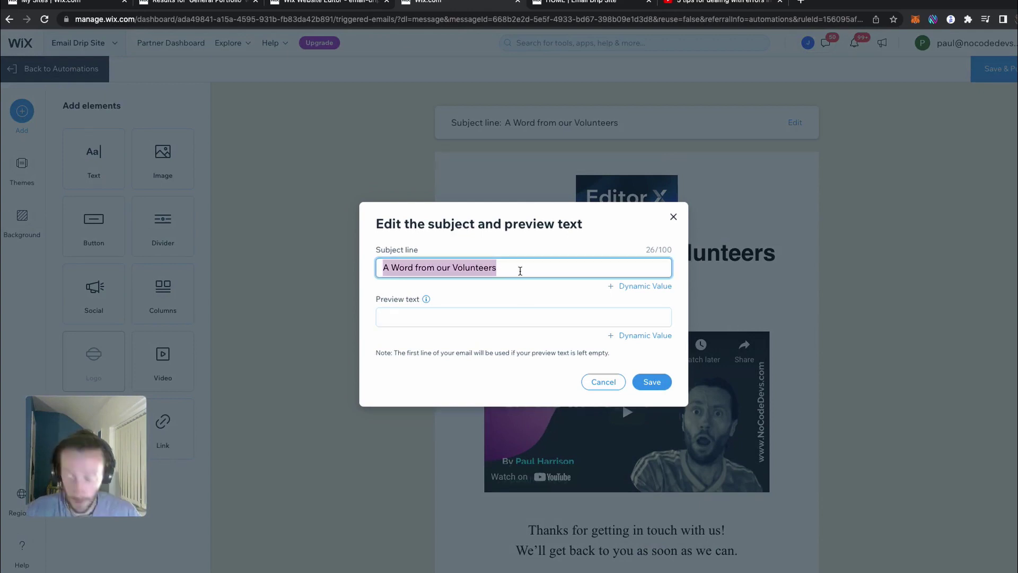
{"action": "key", "text": "BackSpace"}
{"action": "type", "text": "Check th"}
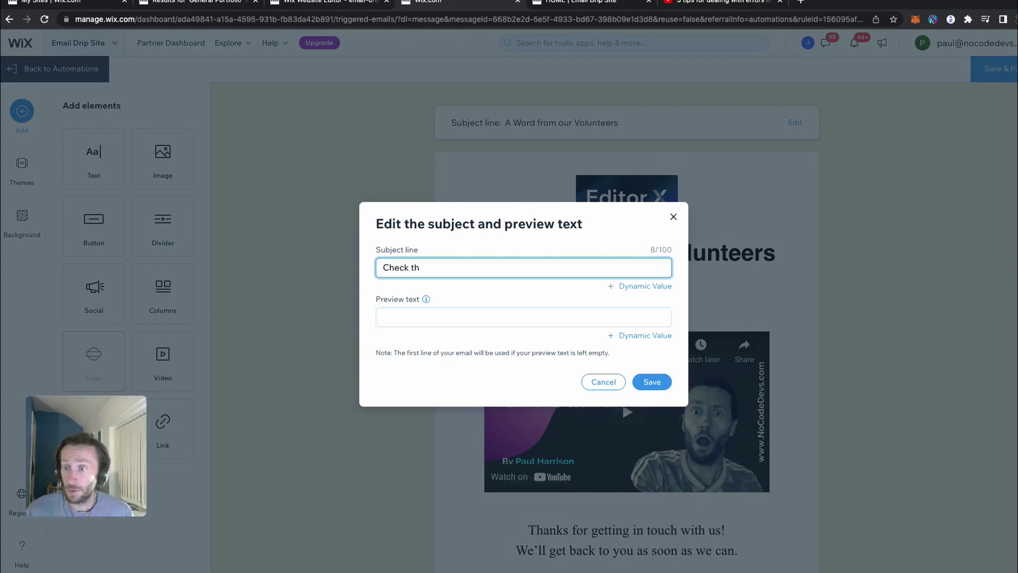
{"action": "type", "text": "is out"}
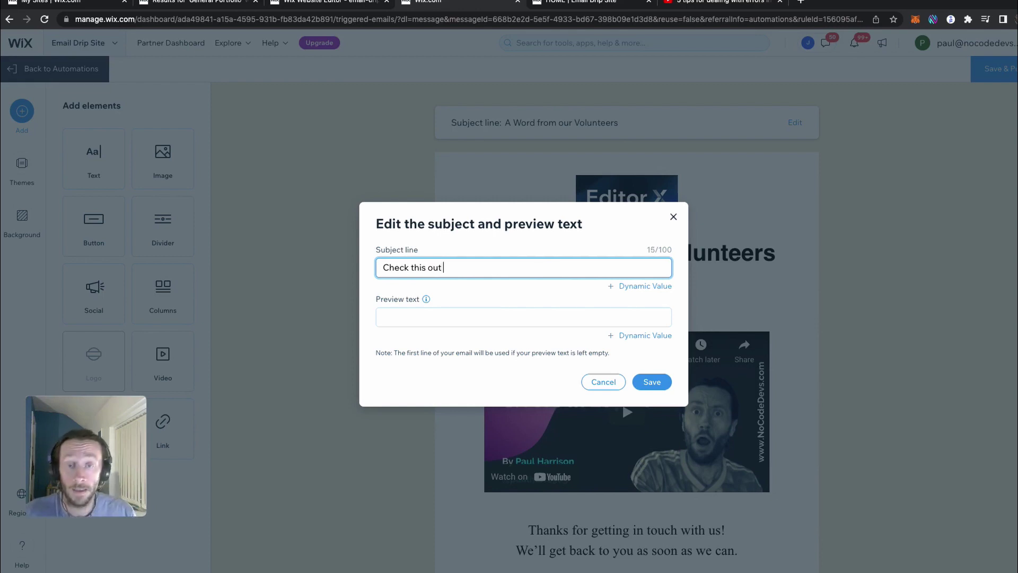
{"action": "left_click", "coordinate": [659, 287]}
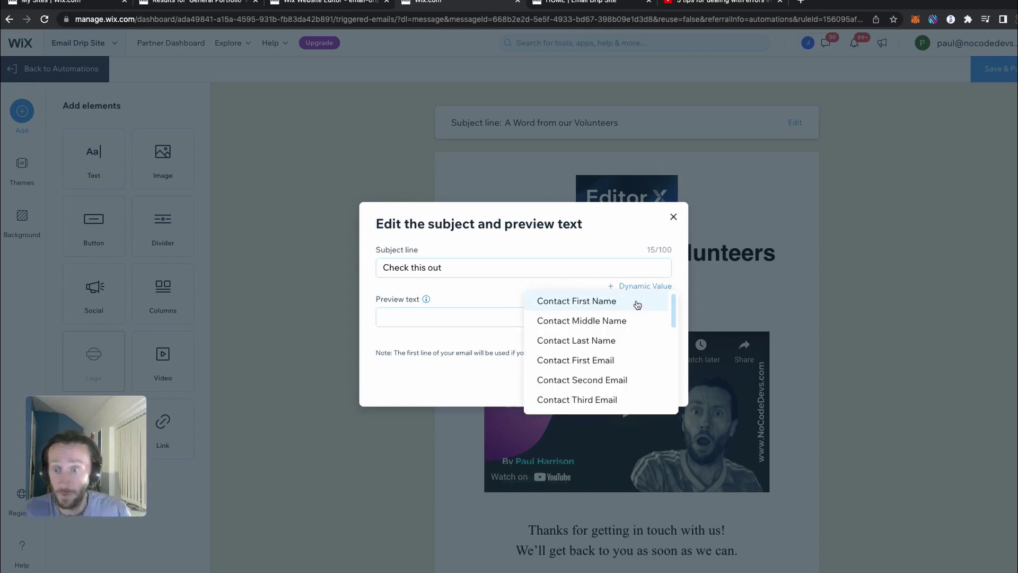
{"action": "left_click", "coordinate": [637, 301]}
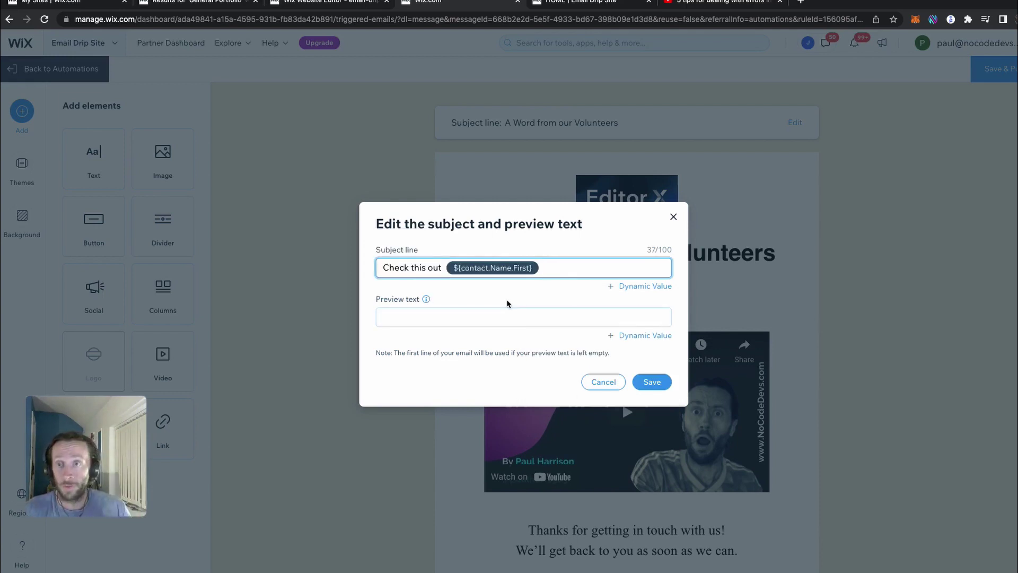
{"action": "left_click", "coordinate": [652, 381]}
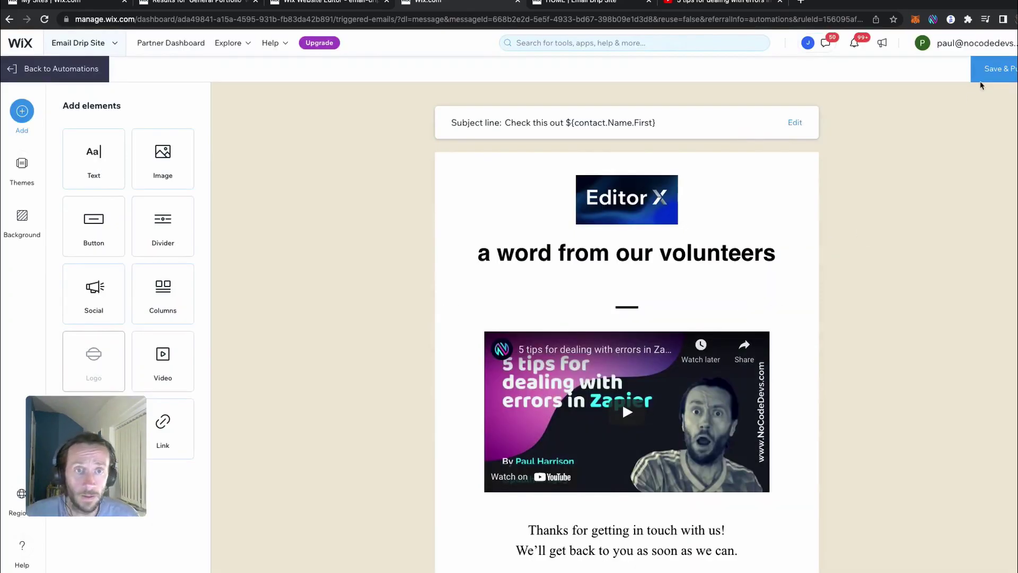
Step: Save & Publish the video email, then review Action 1 and Action 2 on the automation page
{"action": "left_click", "coordinate": [992, 69]}
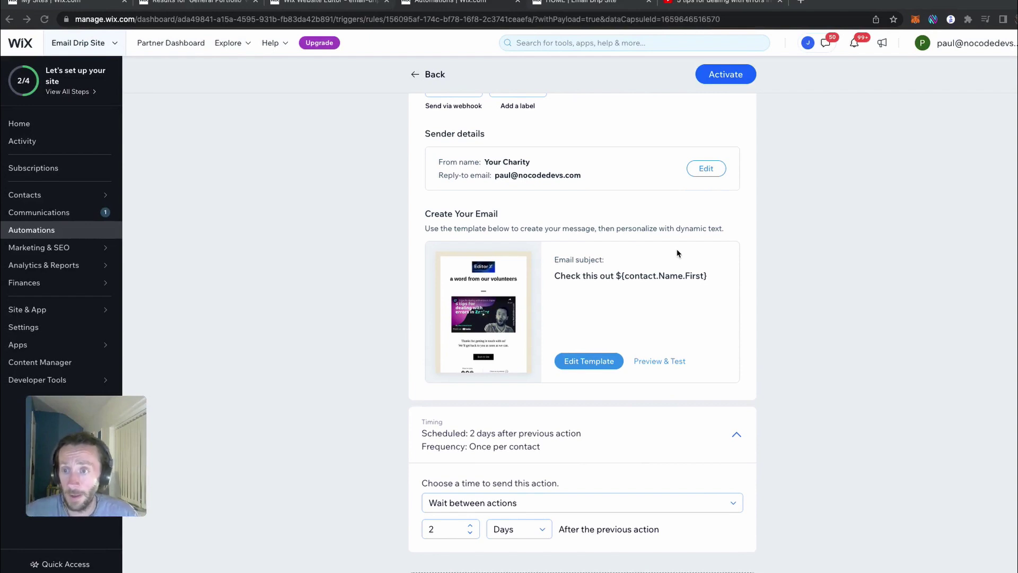
{"action": "scroll", "coordinate": [677, 253], "scroll_direction": "up", "scroll_amount": 5}
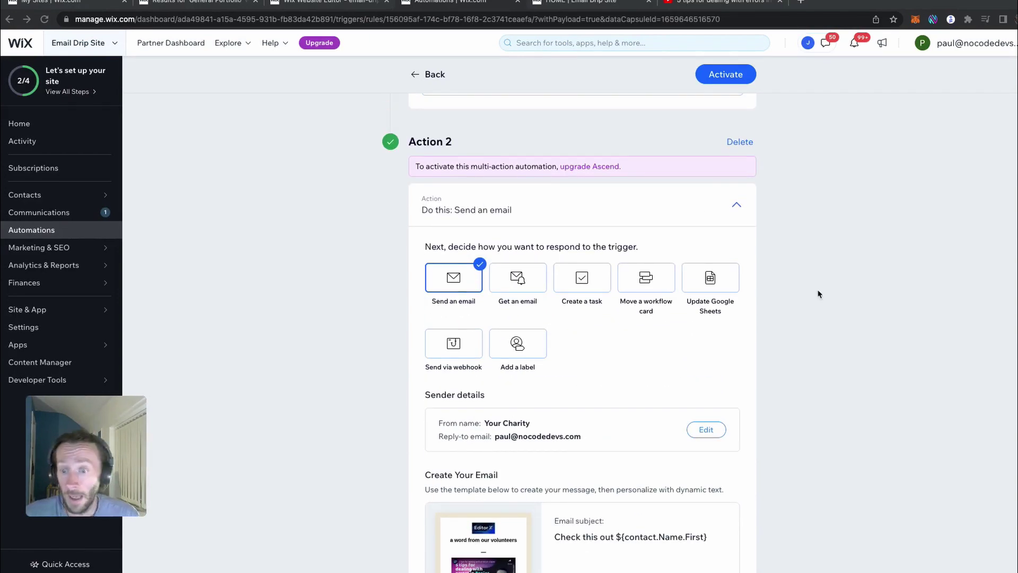
{"action": "scroll", "coordinate": [703, 270], "scroll_direction": "up", "scroll_amount": 5}
{"action": "scroll", "coordinate": [700, 281], "scroll_direction": "up", "scroll_amount": 5}
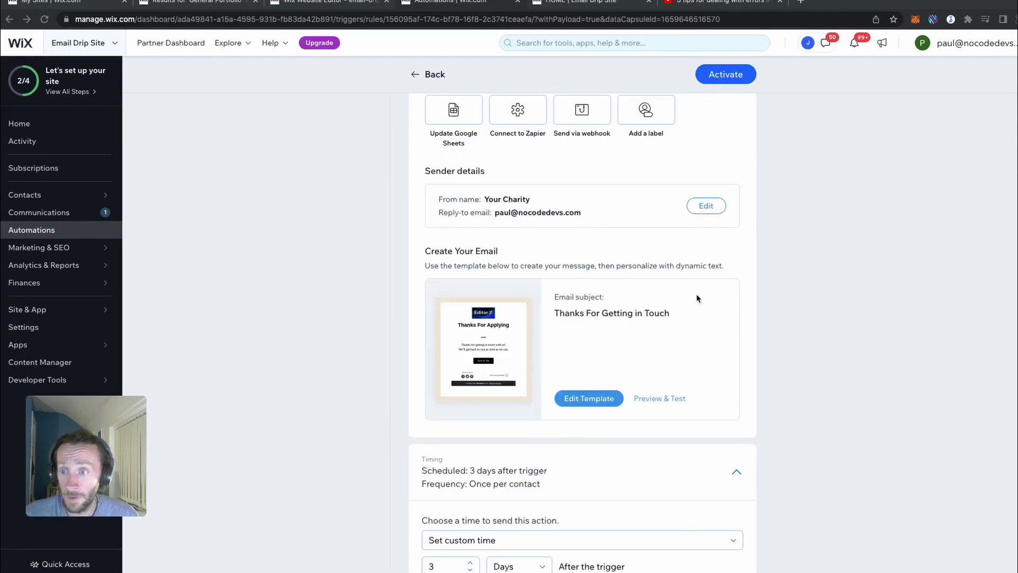
{"action": "scroll", "coordinate": [698, 298], "scroll_direction": "up", "scroll_amount": 3}
{"action": "scroll", "coordinate": [698, 297], "scroll_direction": "down", "scroll_amount": 3}
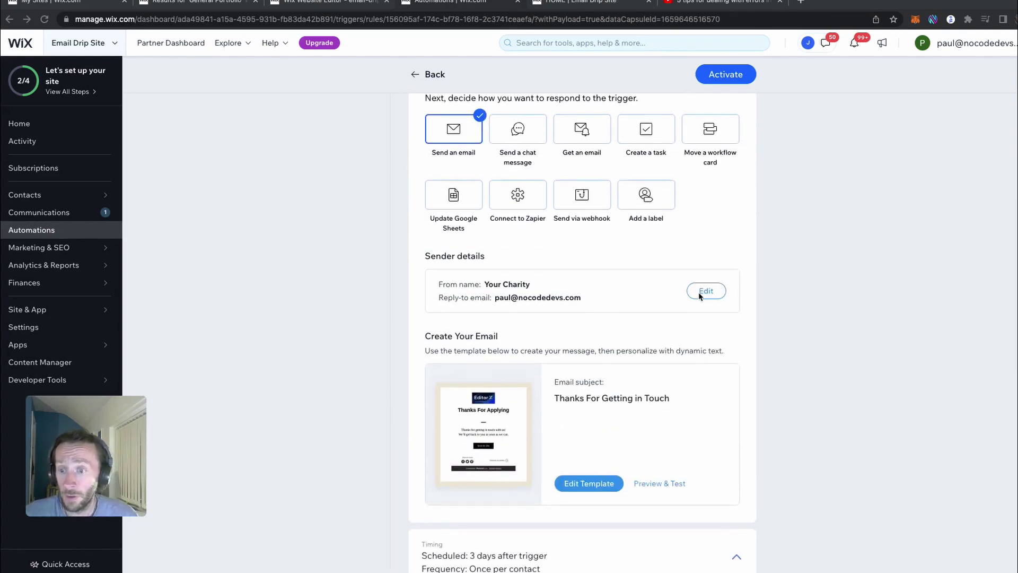
{"action": "scroll", "coordinate": [700, 297], "scroll_direction": "down", "scroll_amount": 1}
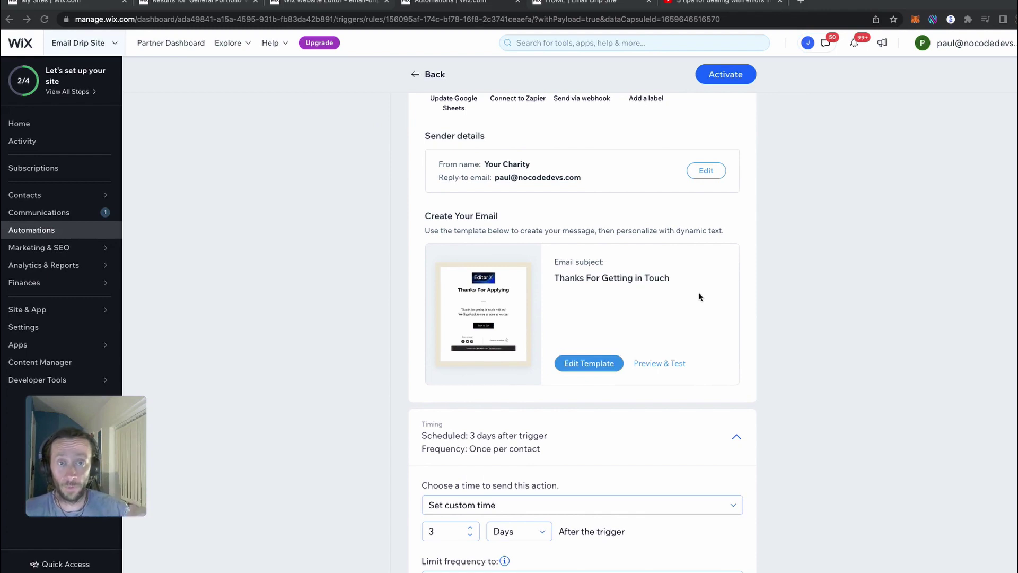